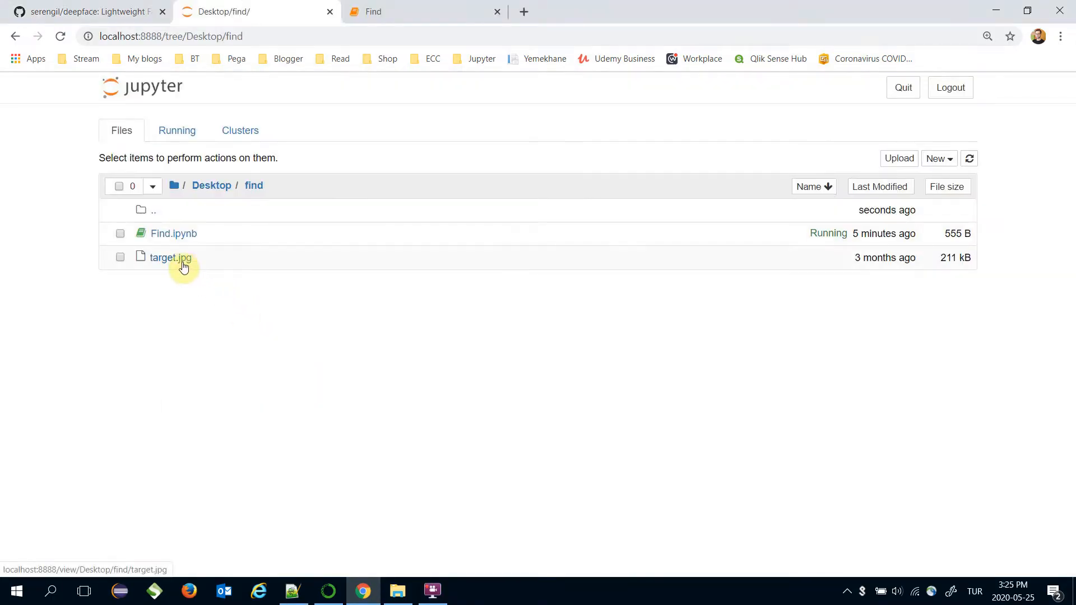
View target.jpg, then browse the my_db and Jack face folders in File Explorer and return to Chrome.
click(172, 258)
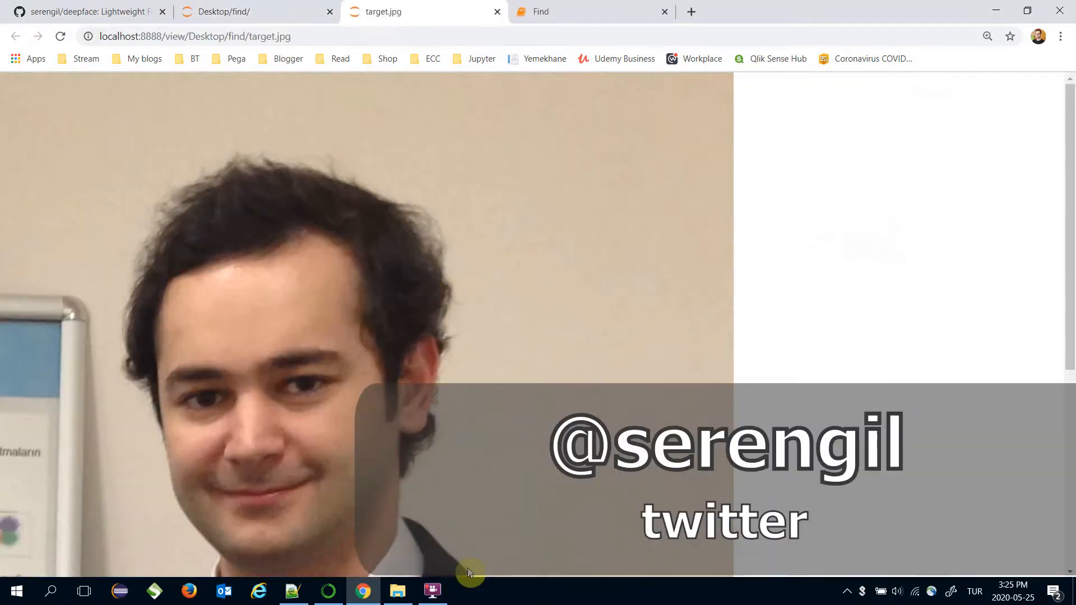
click(396, 592)
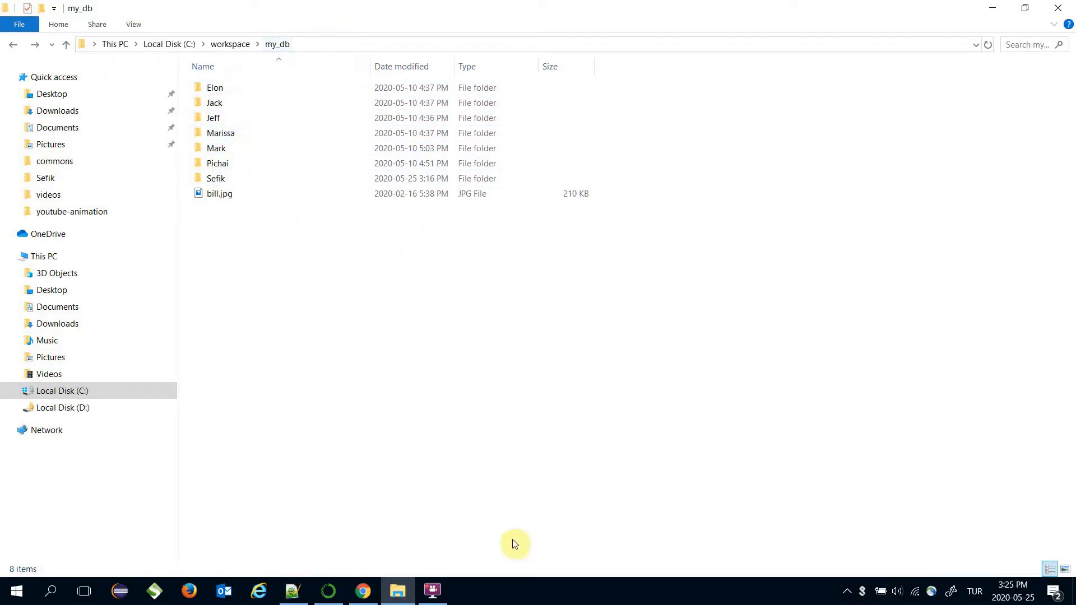
click(216, 101)
double_click(217, 102)
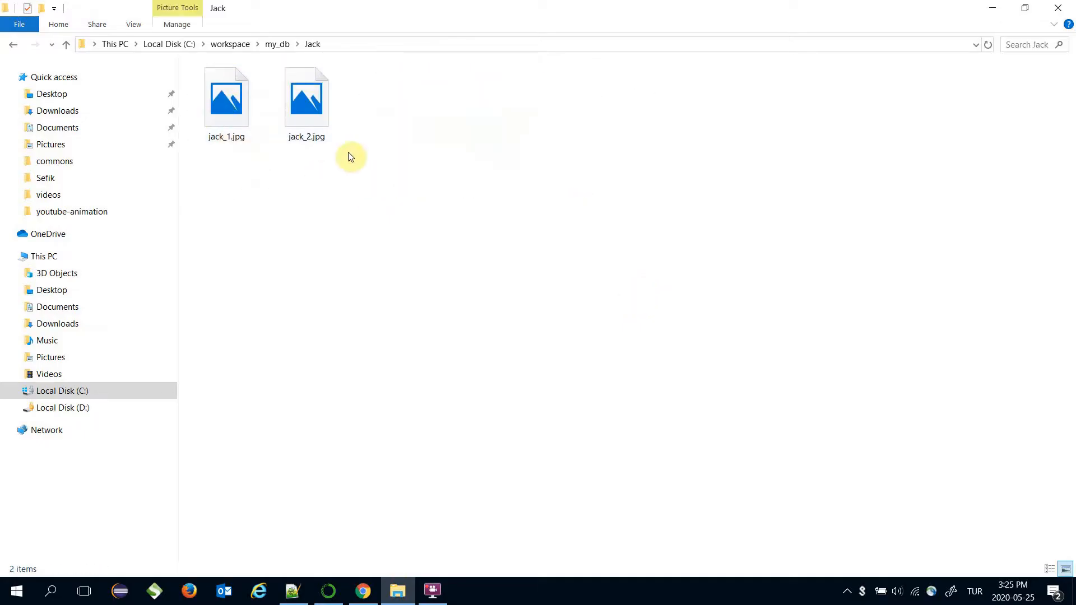
click(13, 43)
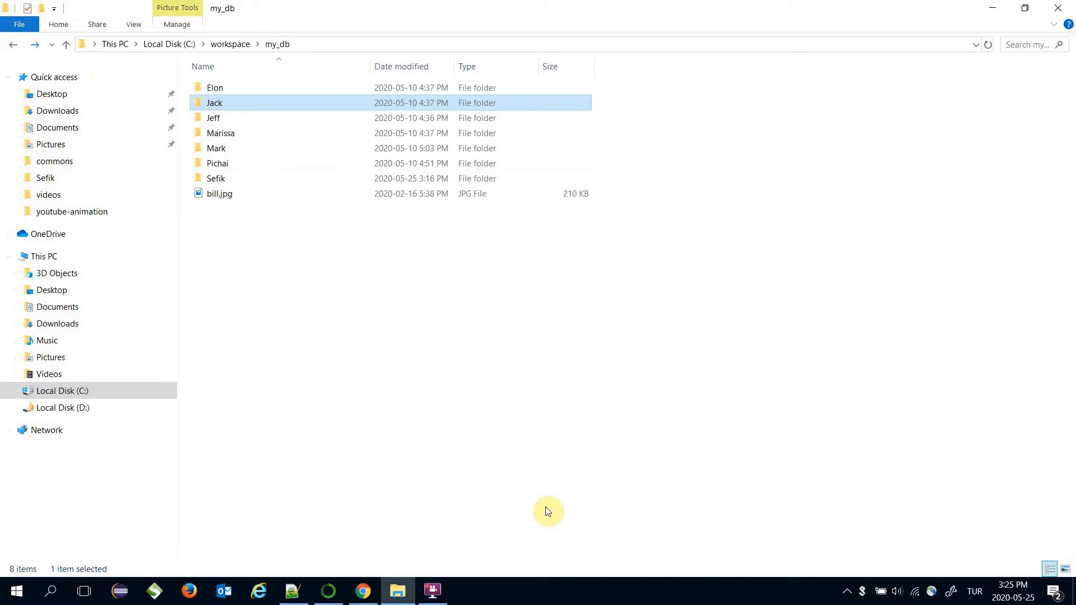
click(362, 590)
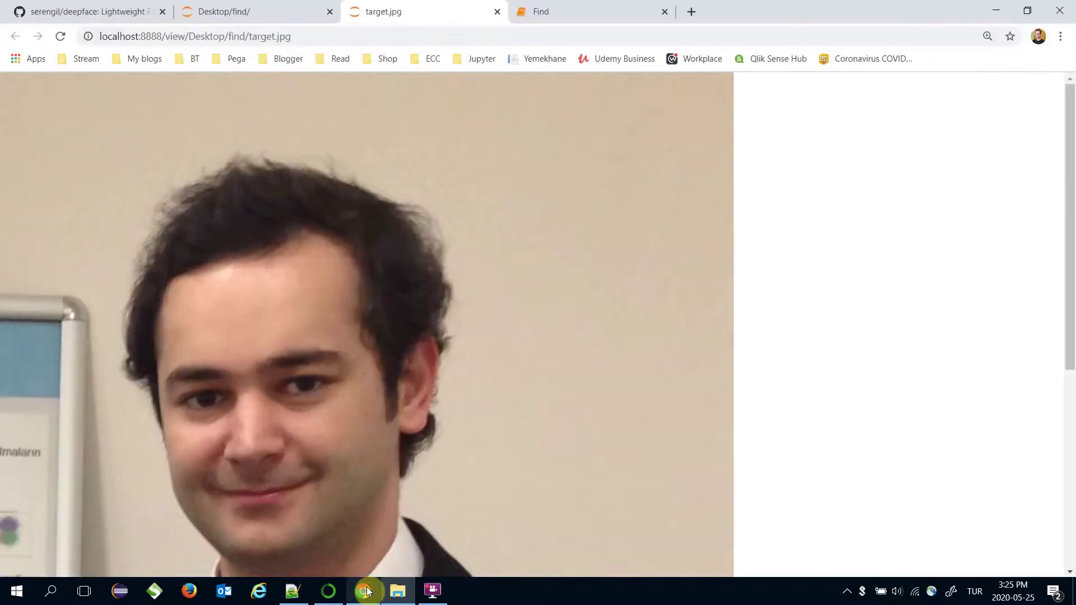
Run 'from deepface import DeepFace' in the Find notebook's first cell.
click(521, 8)
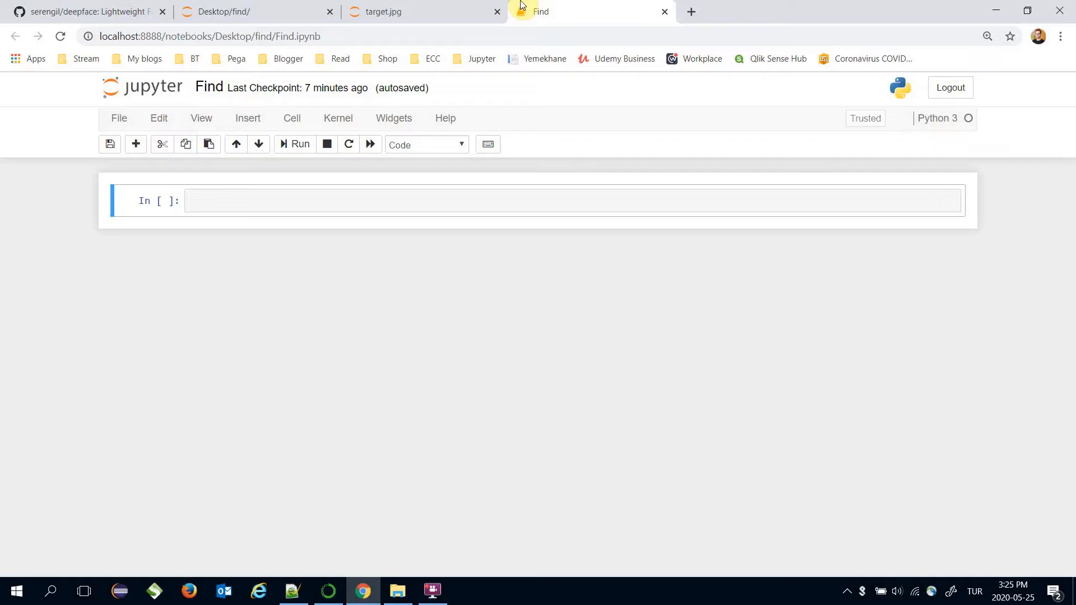
click(350, 202)
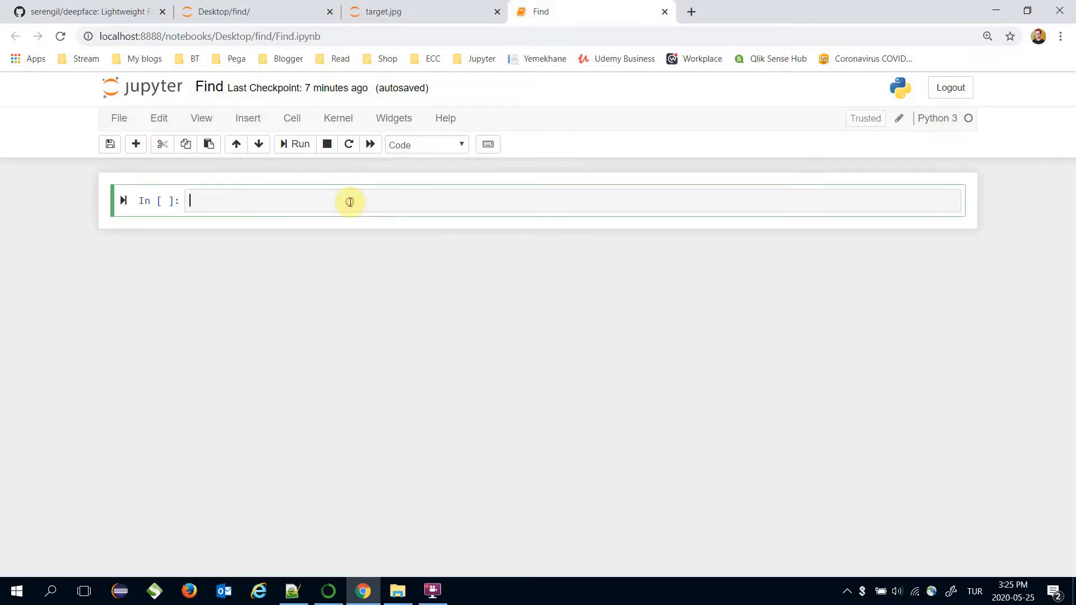
text(from dee)
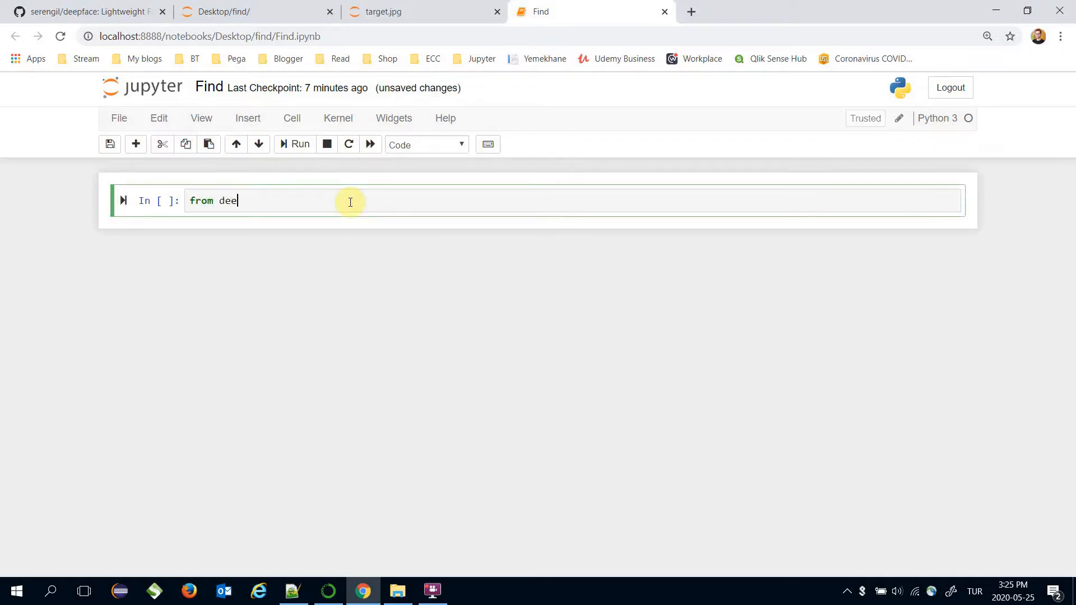
text(pface import )
text(DeepFace)
key(shift+Return)
Write DeepFace.find("target.jpg", "C:\workspace\my_db") in the second cell without running it.
double_click(336, 201)
key(ctrl+c)
click(310, 267)
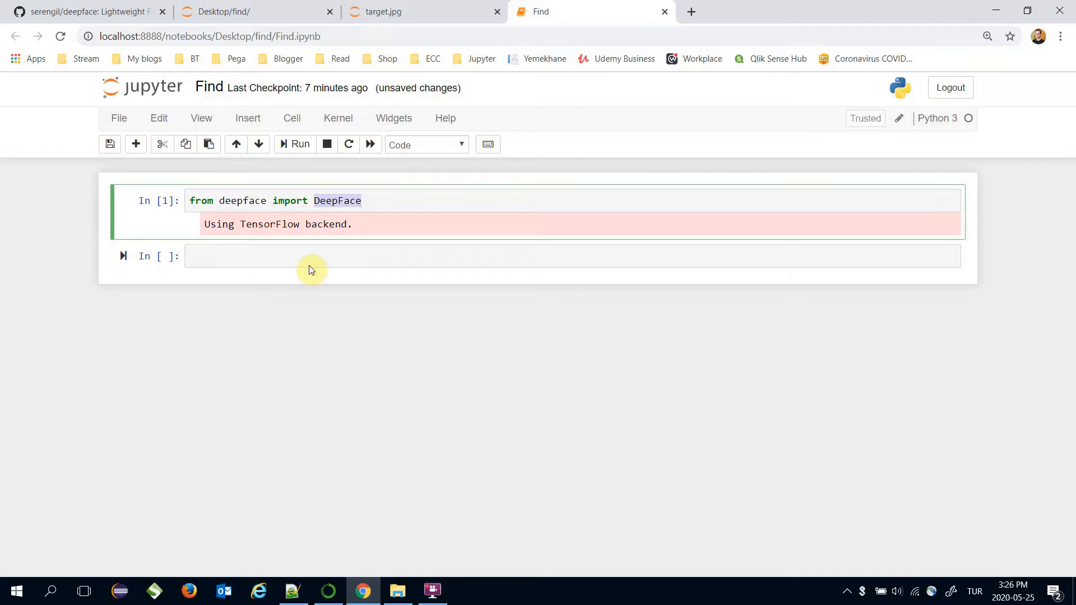
key(ctrl+v)
text(fi)
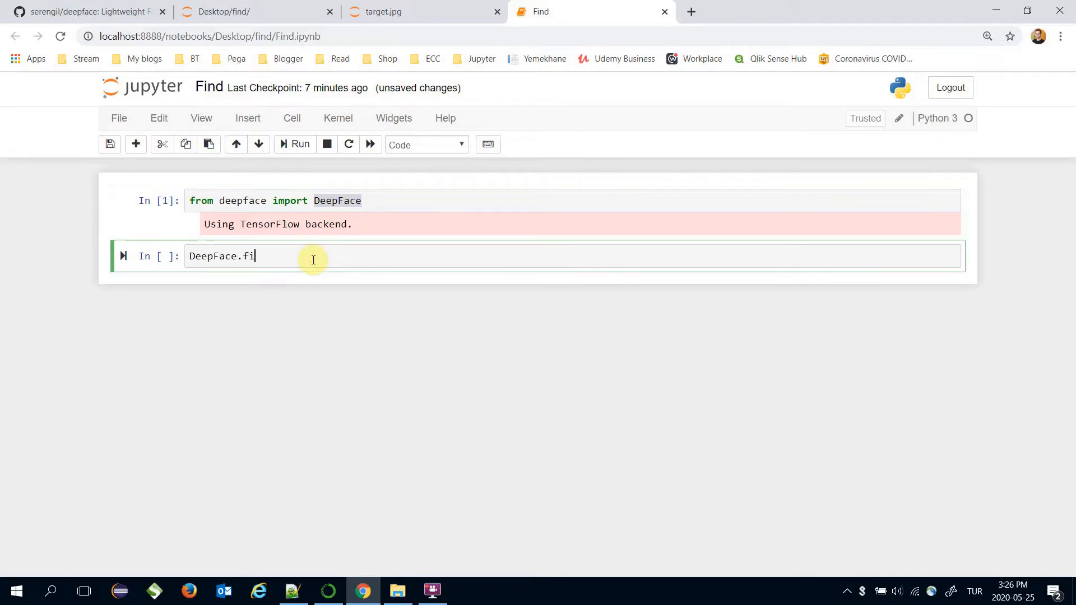
text(nd()
key(Escape)
double_click(250, 256)
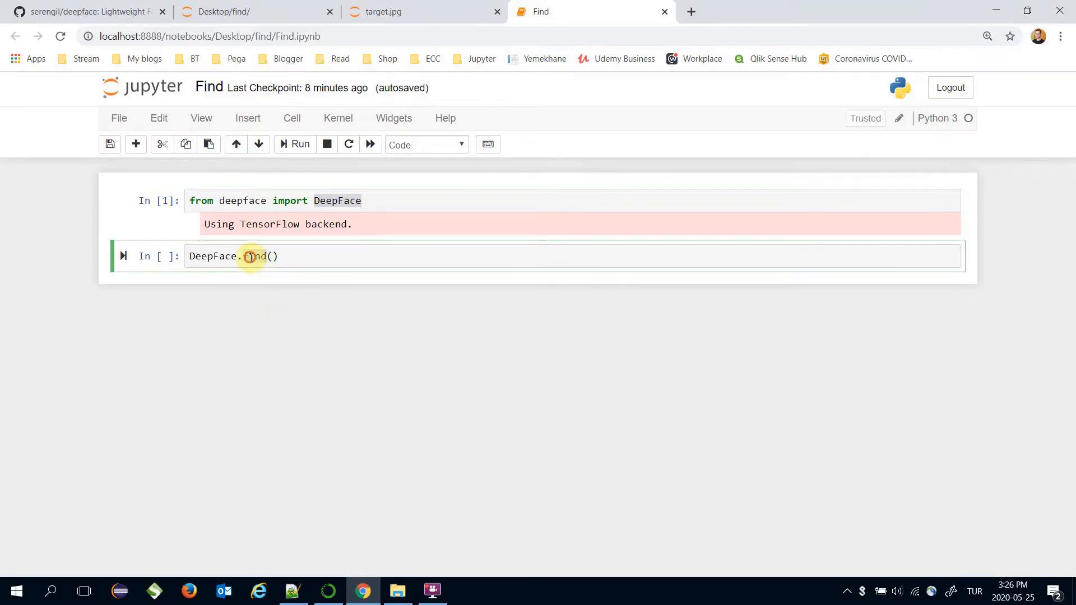
click(277, 256)
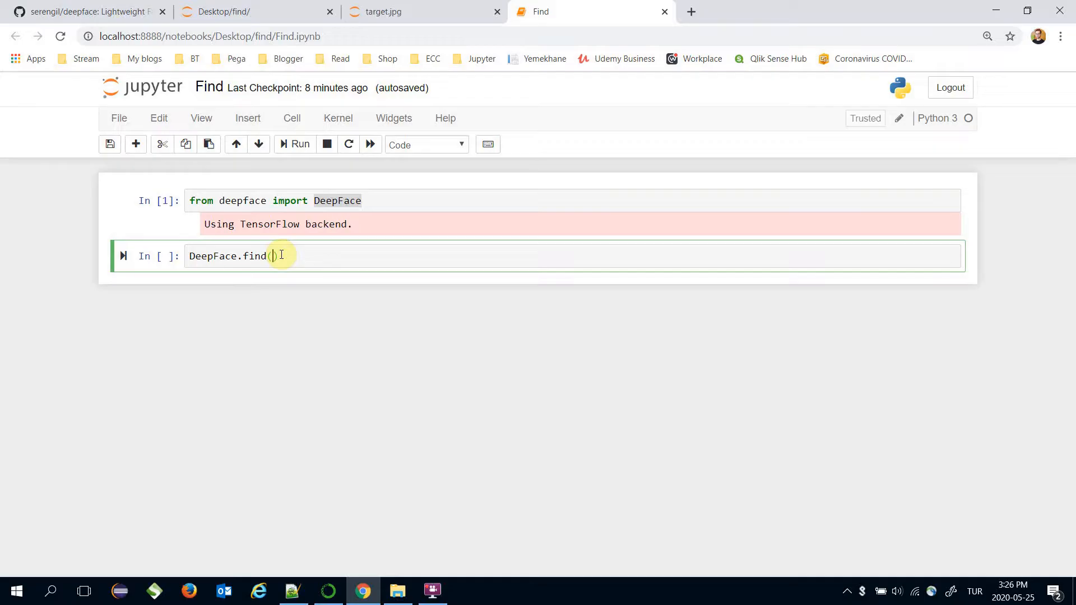
text("target)
text(.jpg)
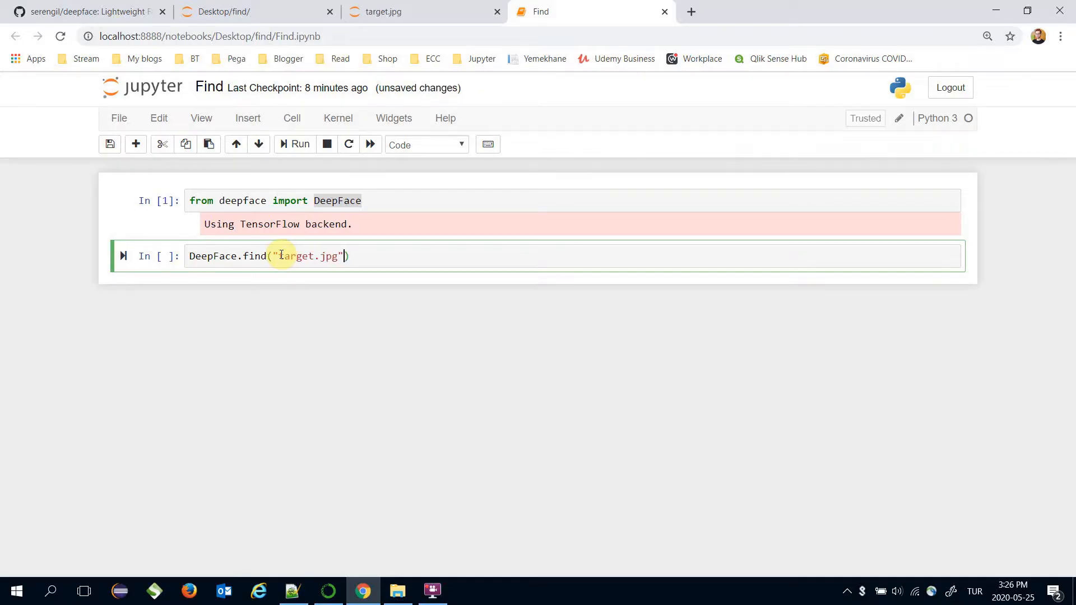
text( ,)
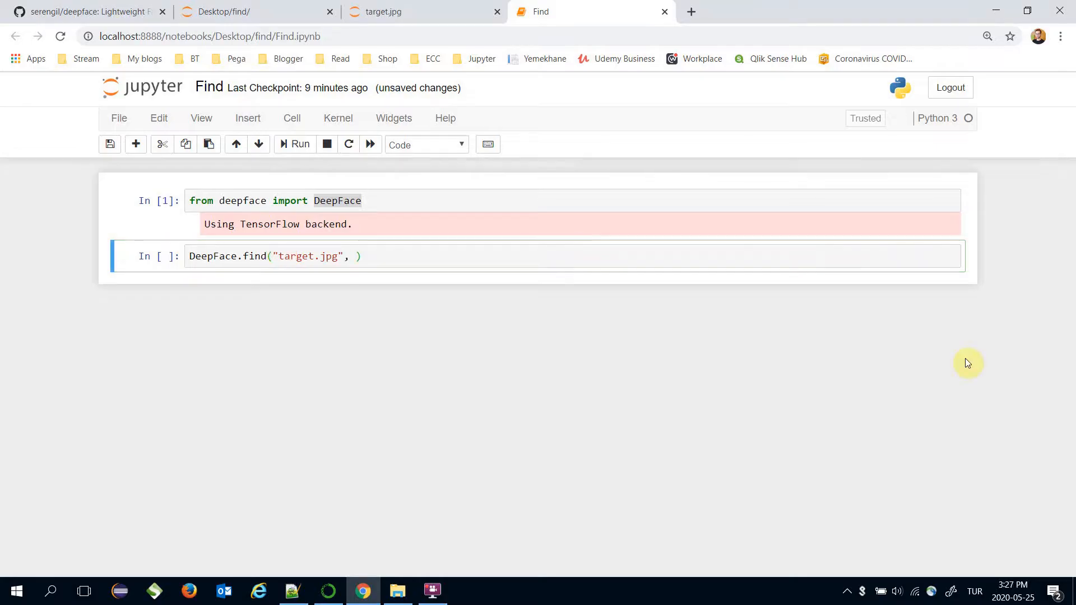
click(357, 256)
text(")
key(ctrl+v)
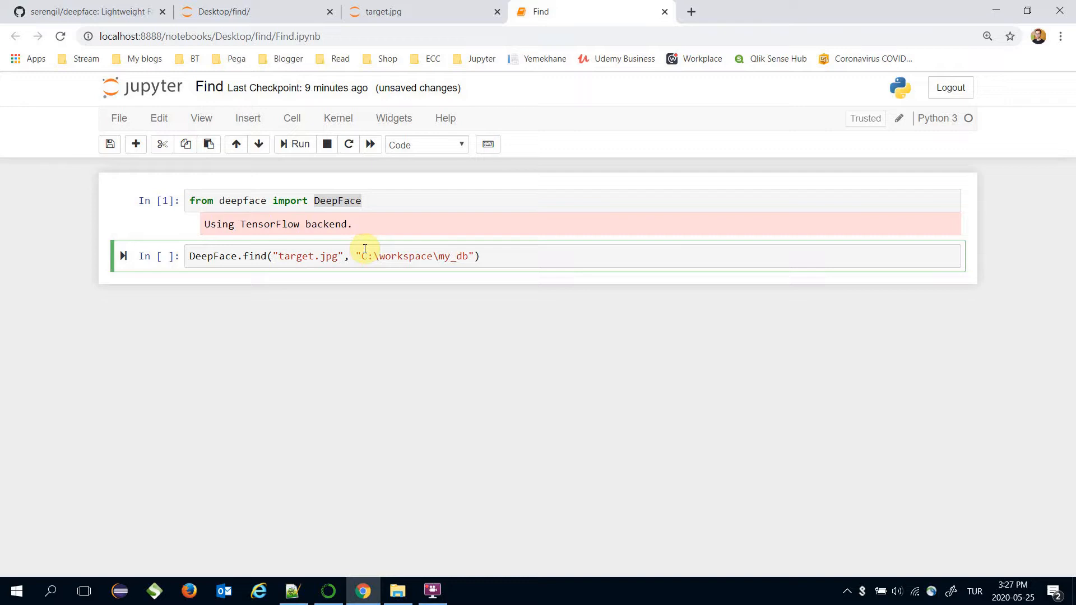
key(Escape)
click(278, 258)
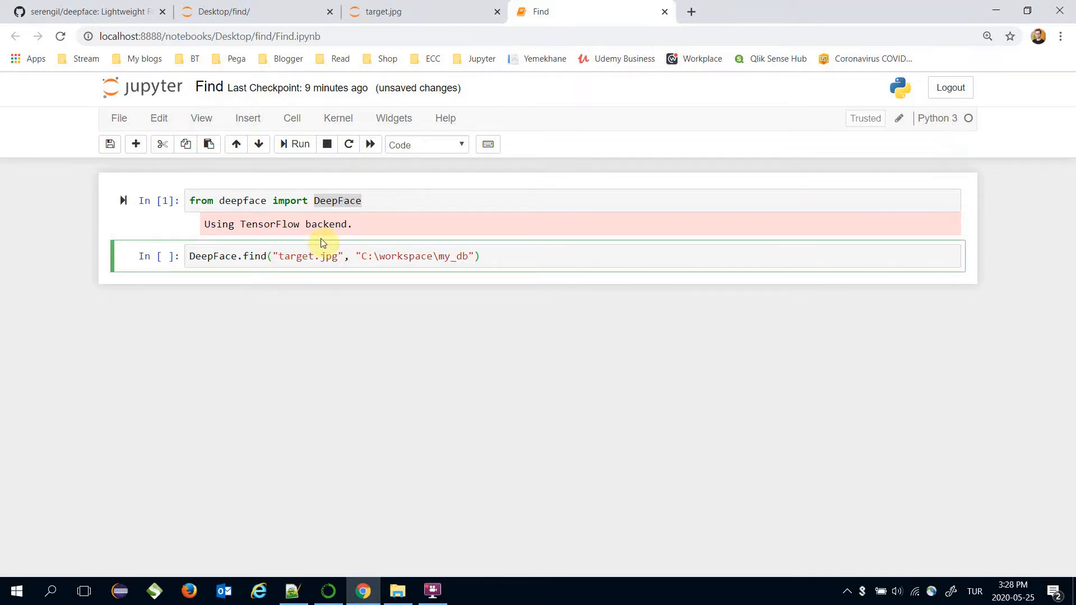
text(img_pat)
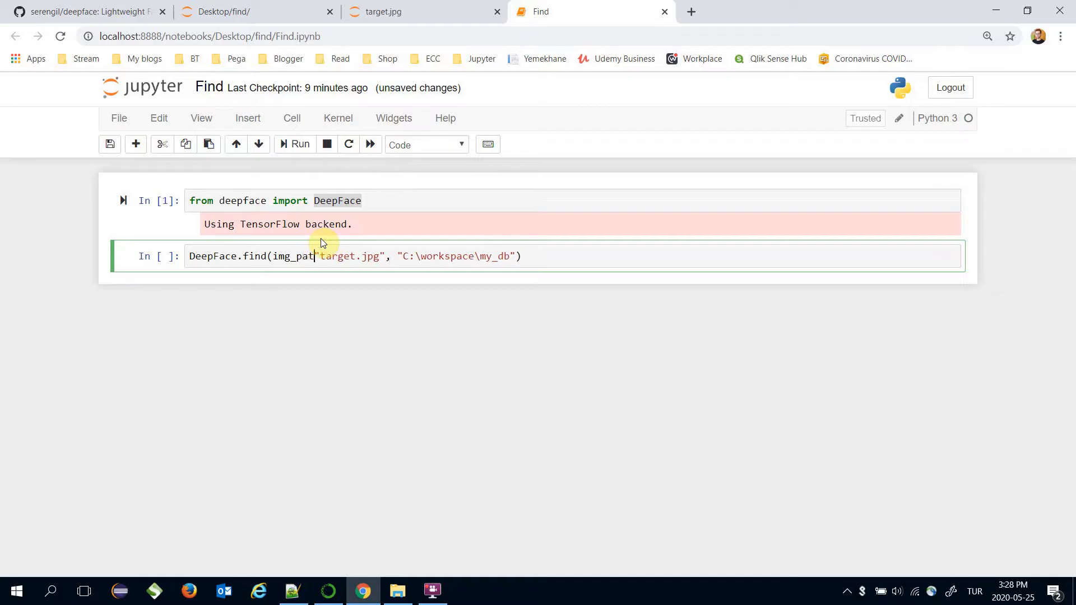
text(h =)
Move the caret through the find call's image and folder arguments.
key(ctrl+Right)
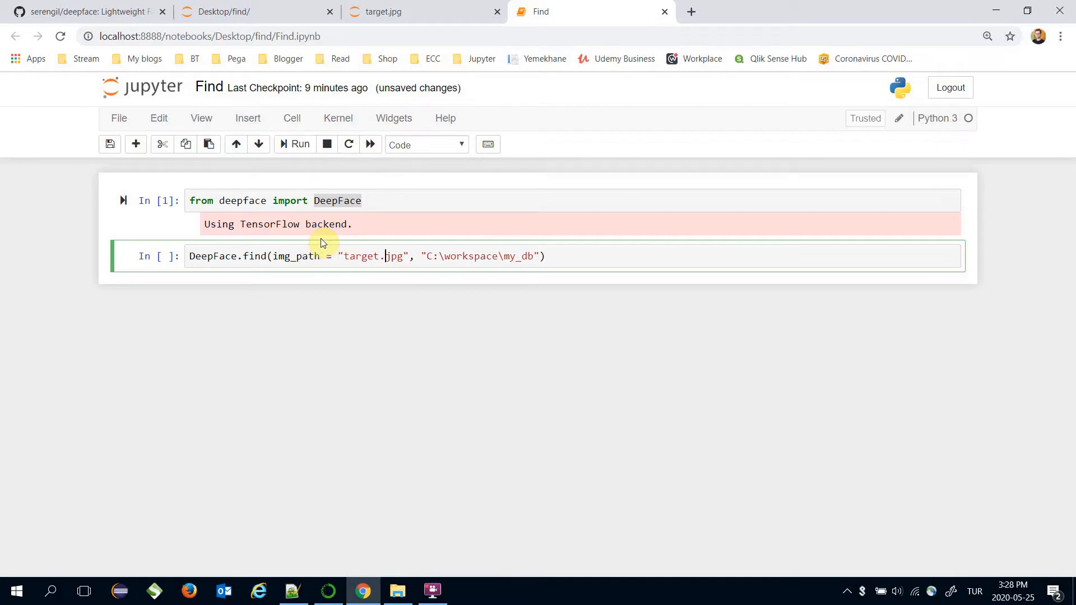
key(ctrl+Right)
key(ctrl+Right)
key(Right)
text(db_path )
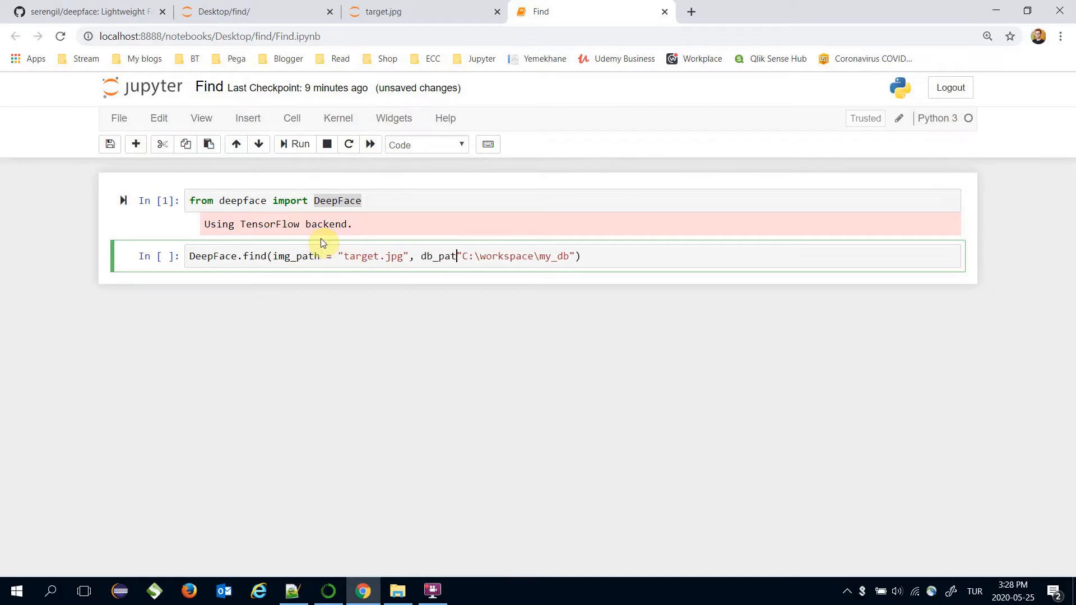
text(=)
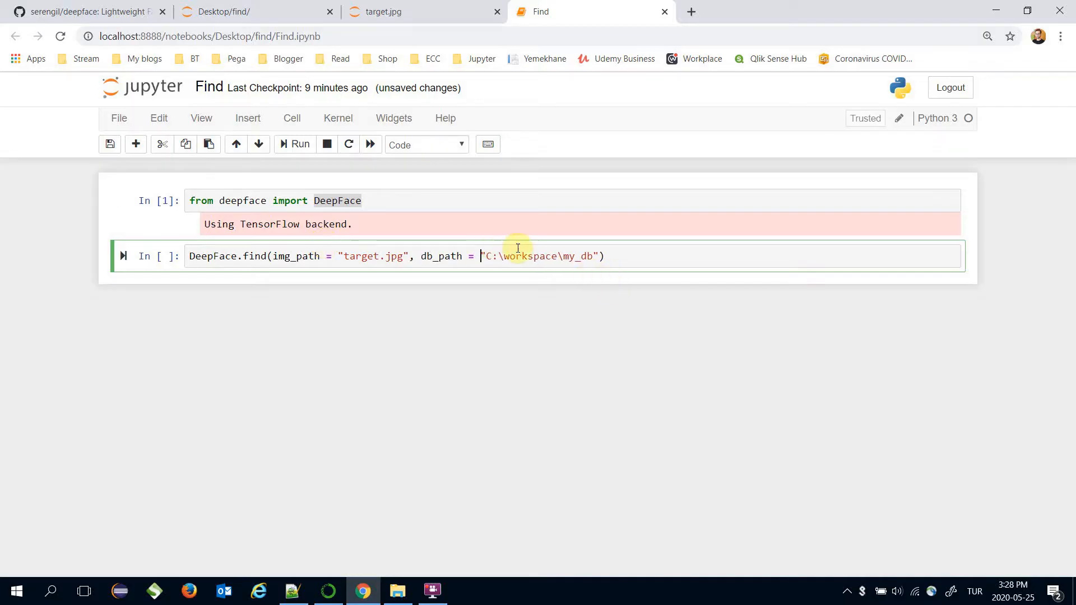
click(253, 256)
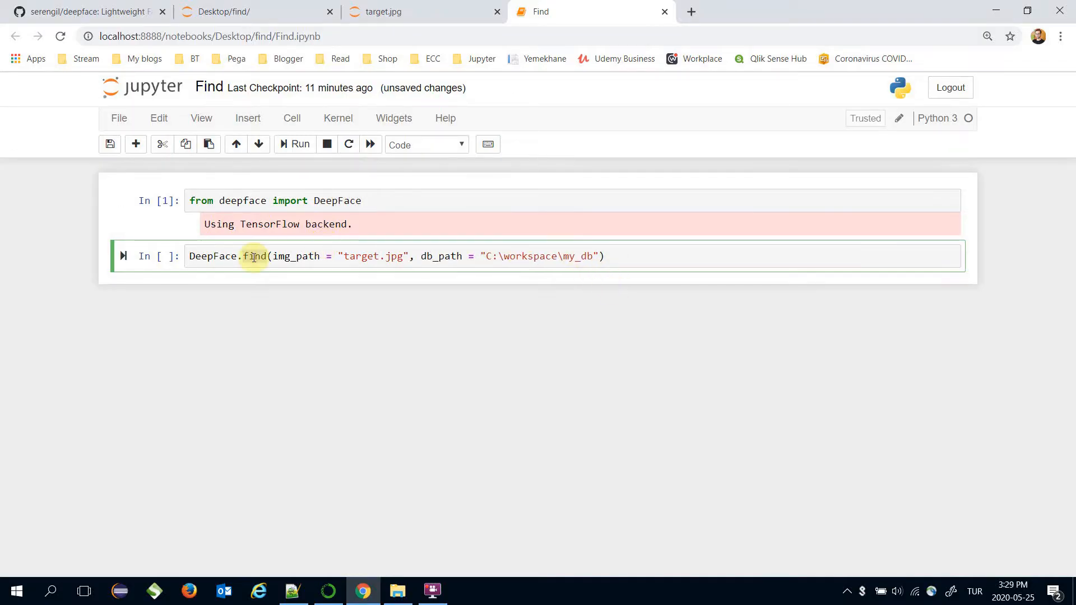
click(304, 255)
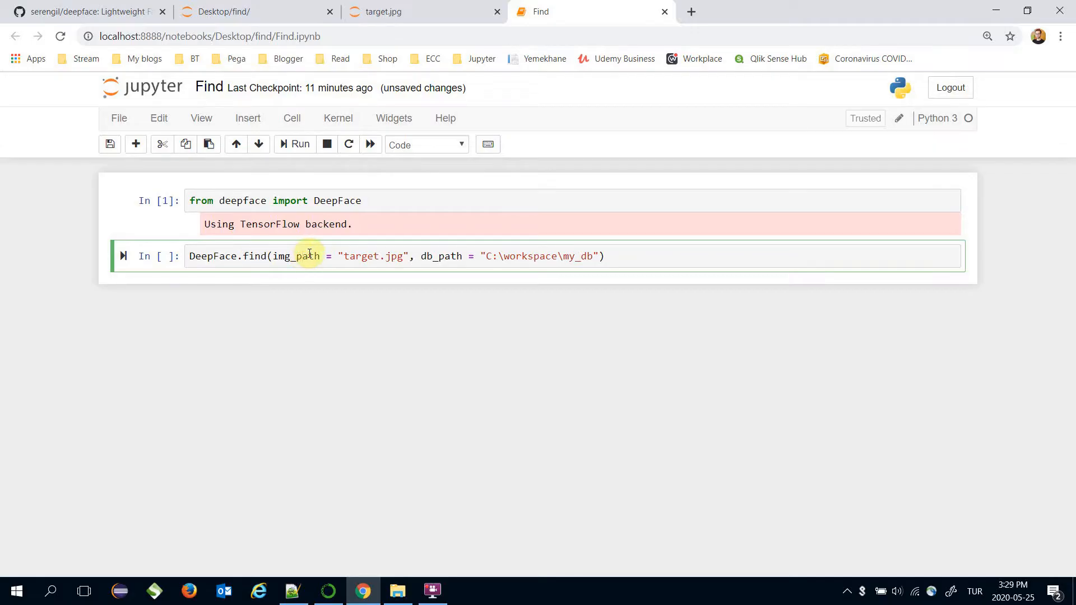
key(Home)
text(df )
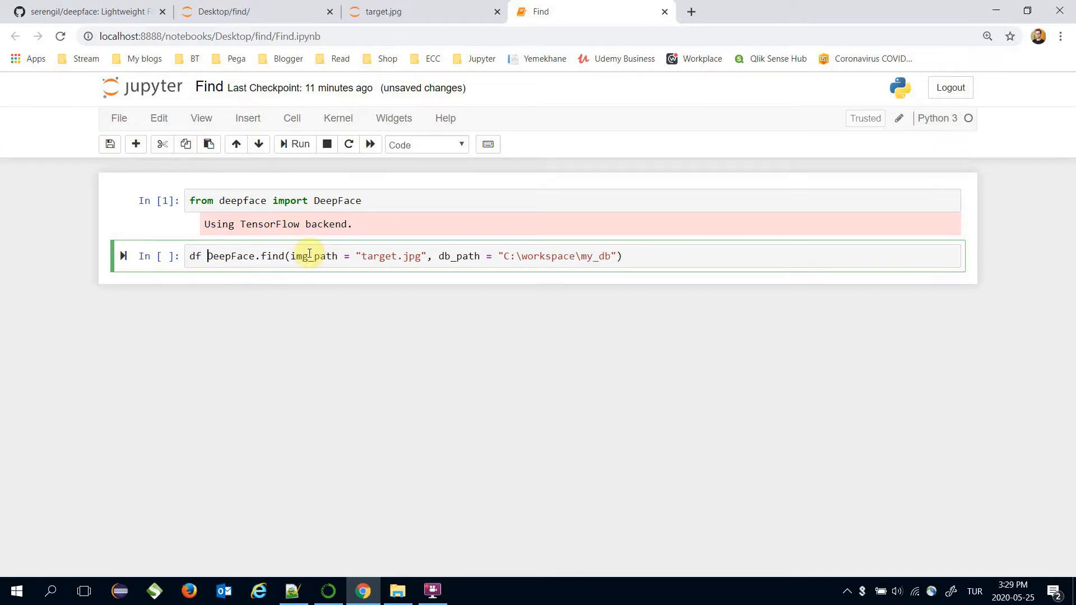
text(=)
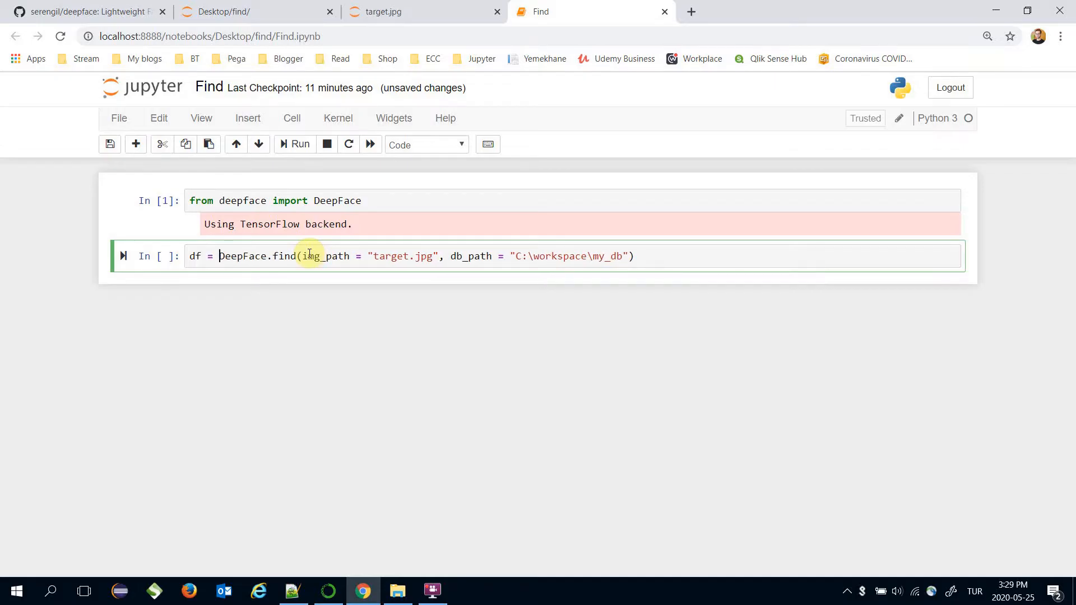
Add 'import pandas as pd' below the DeepFace import and rerun the cell.
click(450, 212)
key(Return)
text(impr)
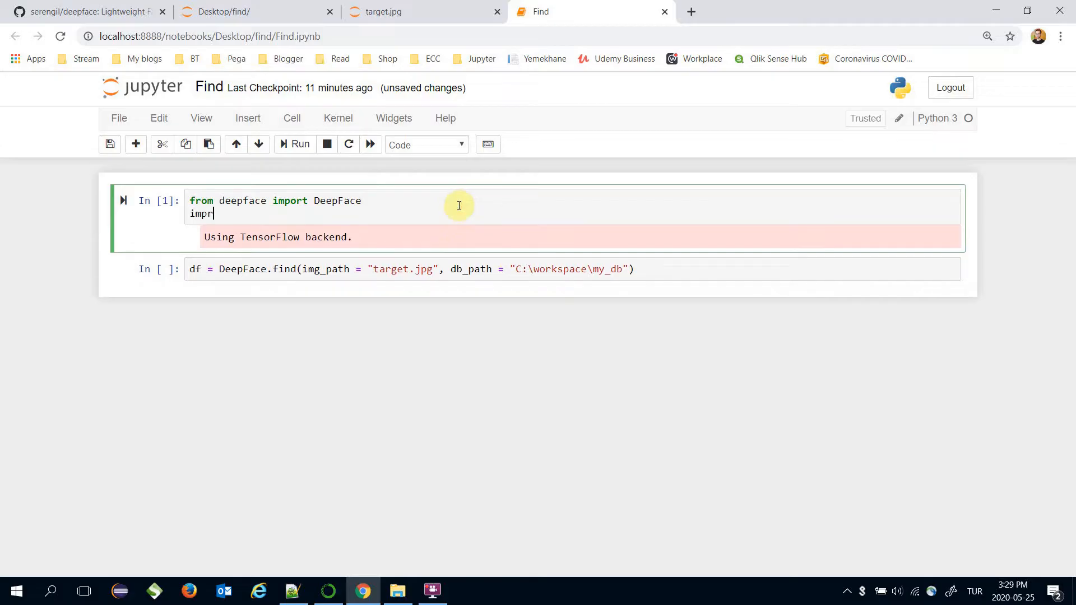
key(BackSpace)
text(ort pandas a)
text(s pd)
key(ctrl+Return)
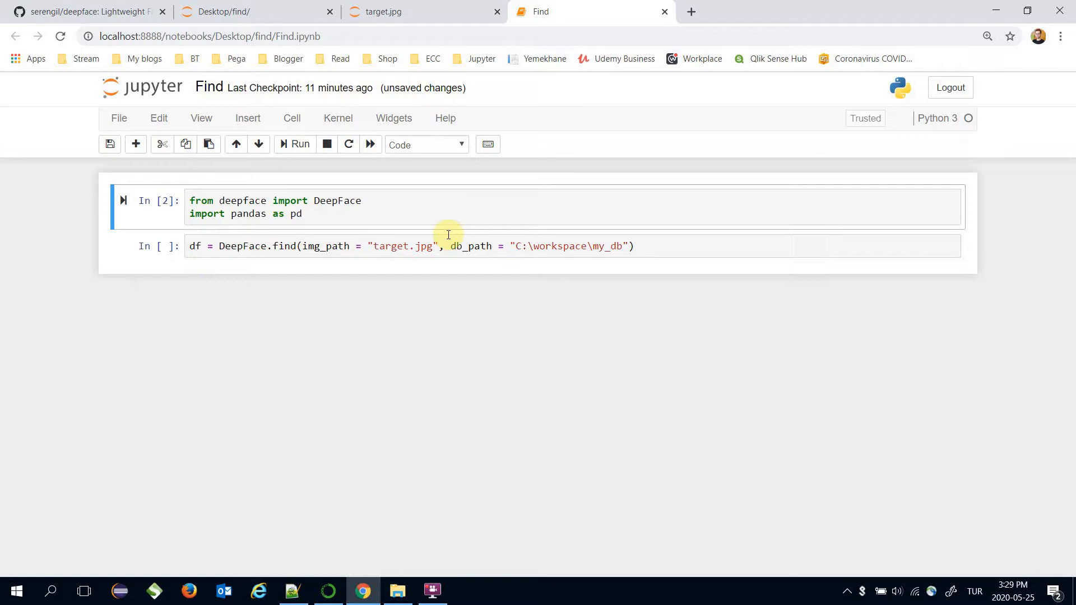
Run the find cell (~24.5 s) and confirm representations_vgg_face.pkl appeared in my_db.
click(378, 244)
key(ctrl+Return)
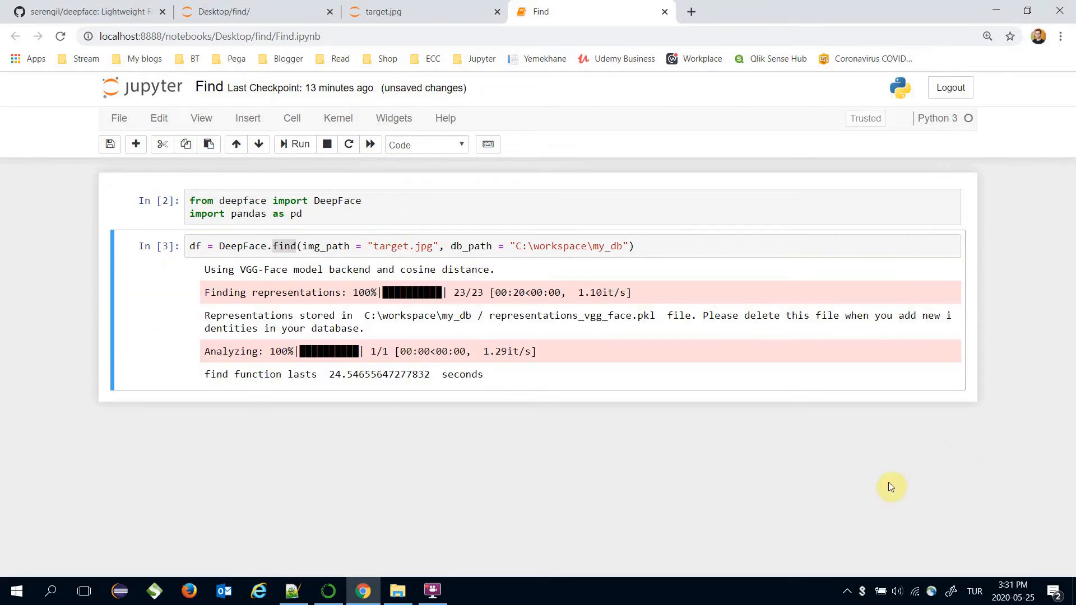
click(397, 591)
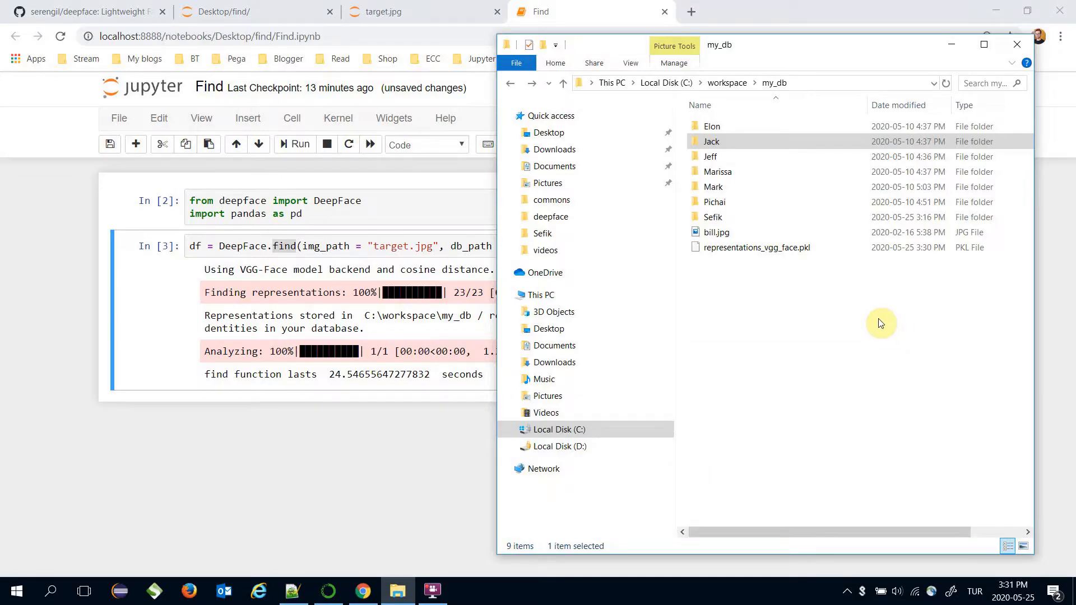
click(812, 255)
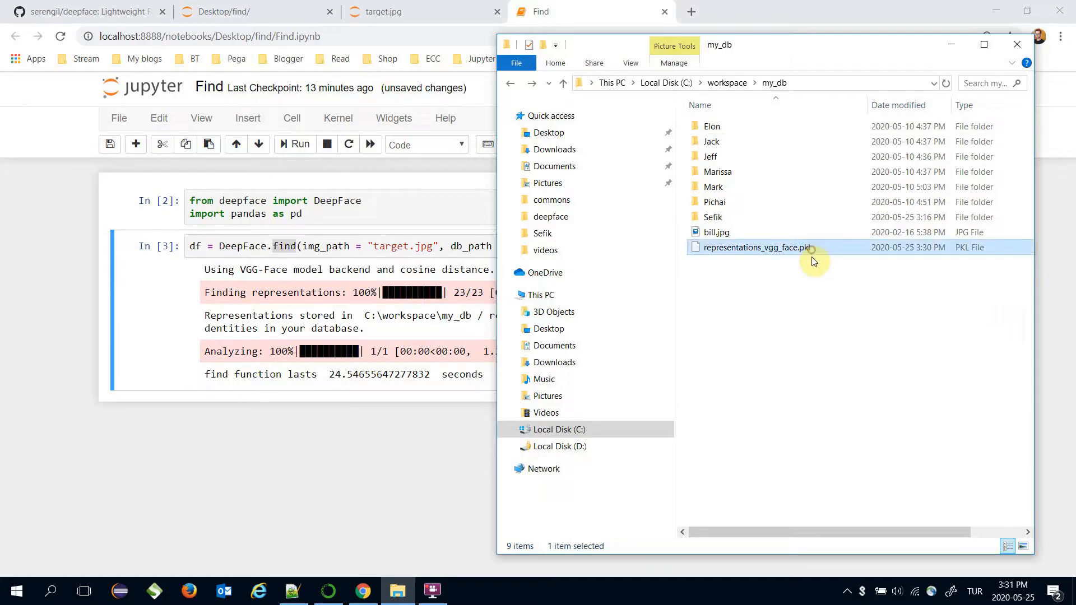
click(487, 182)
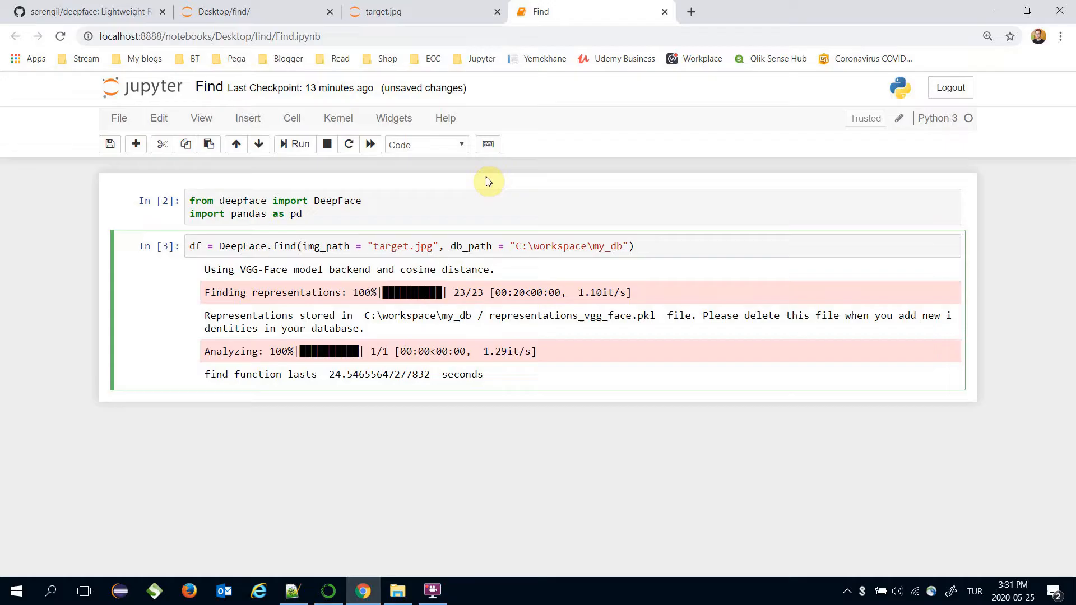
click(398, 591)
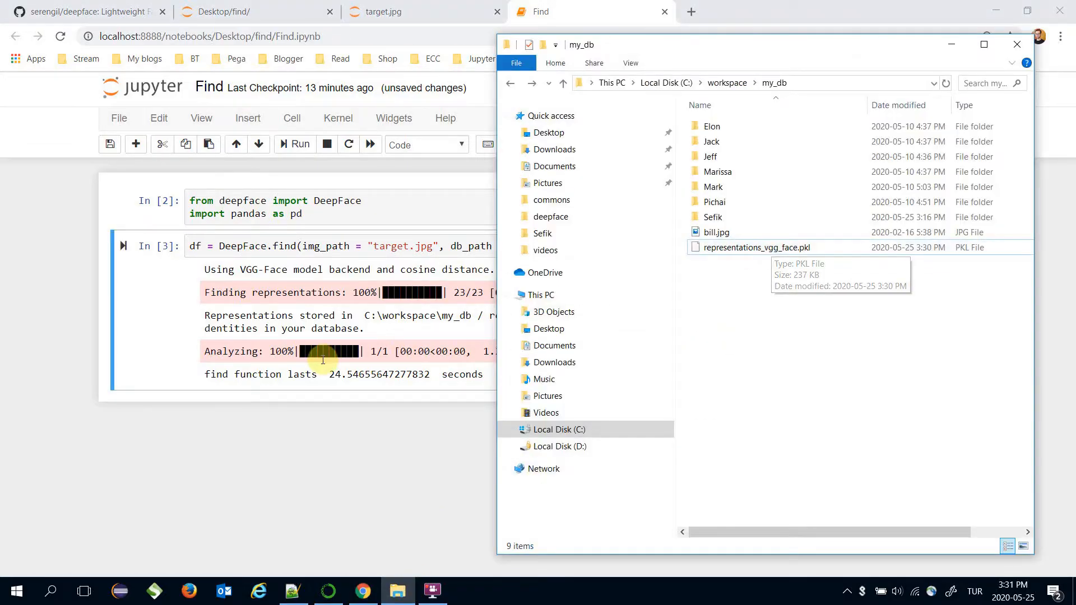
click(327, 474)
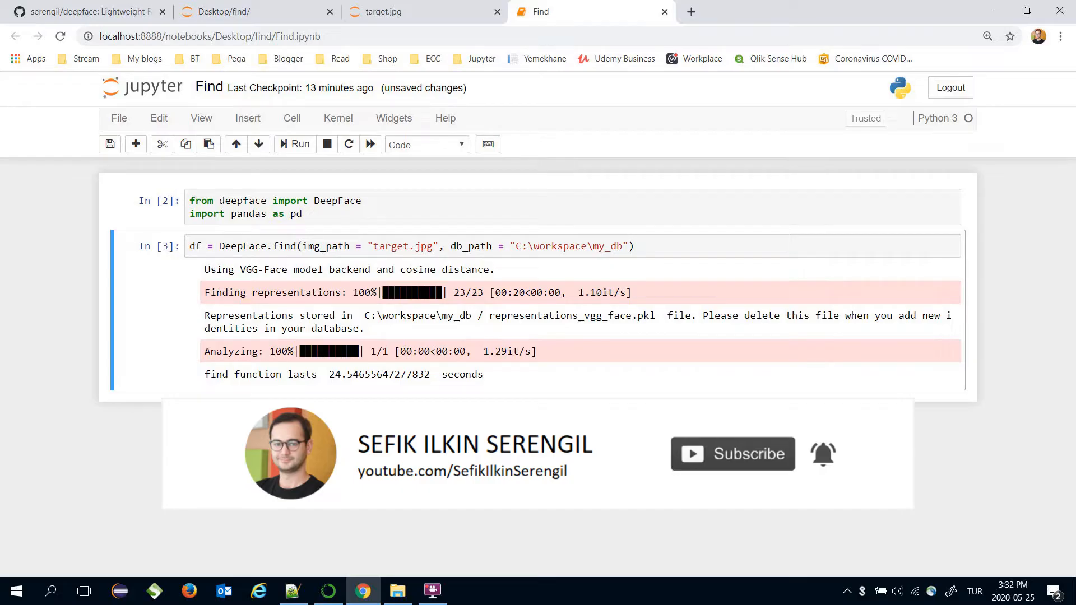
Rerun find in about 3.67 s from stored representations and check type(df).
click(530, 246)
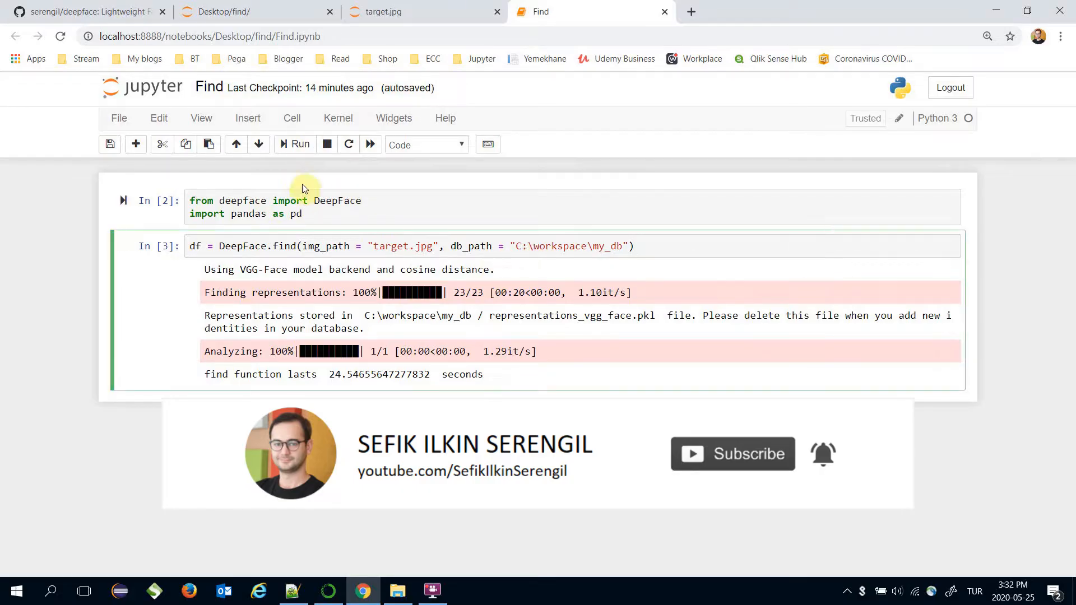
click(300, 144)
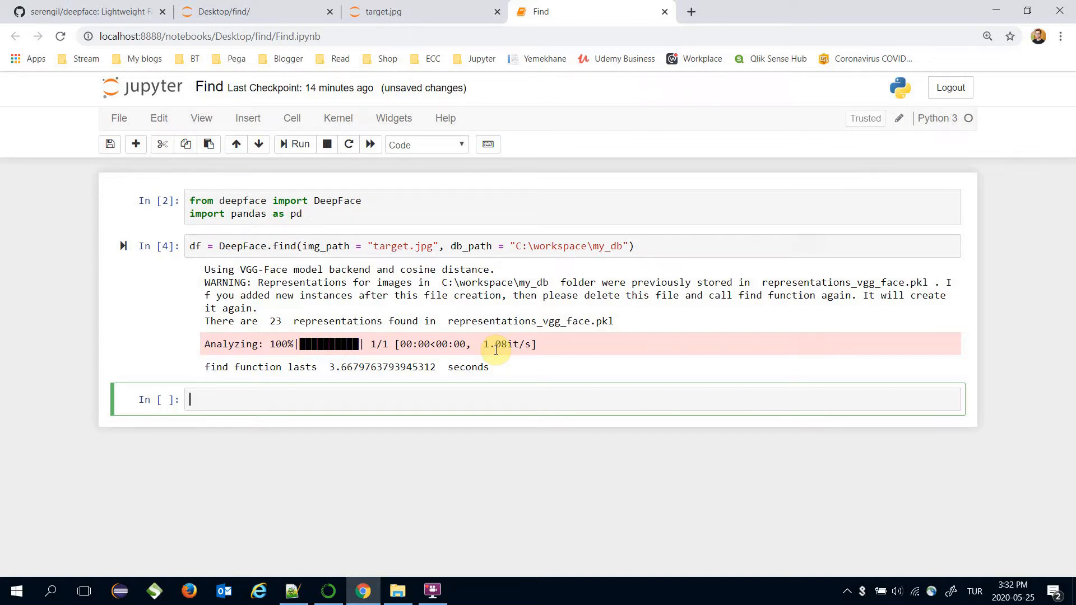
text(type()
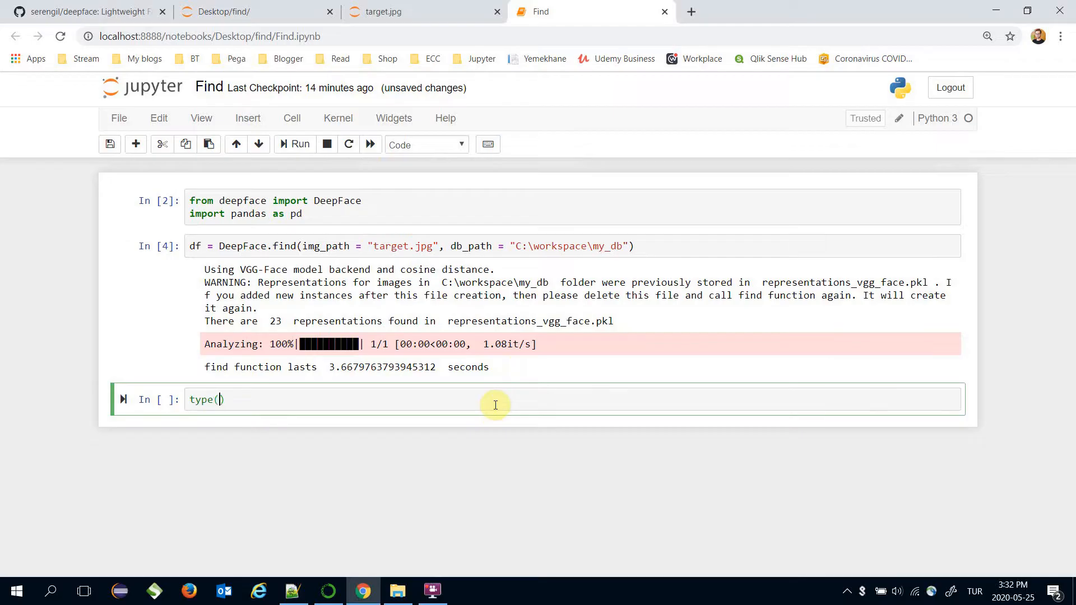
text(df)
key(ctrl+Return)
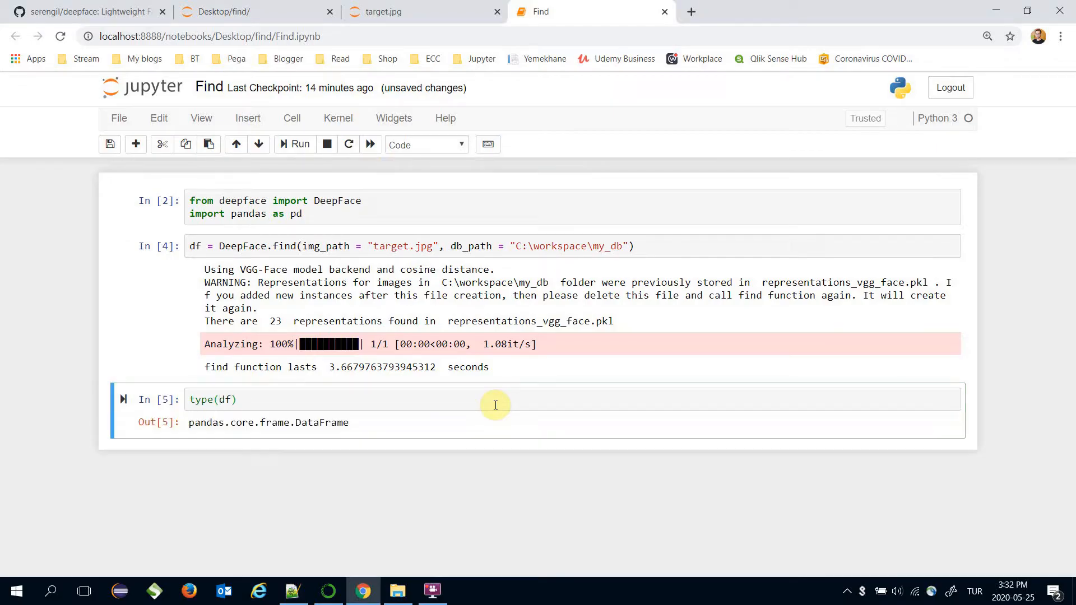
Replace the cell with df.head() to list the top five matches with distances.
click(495, 405)
key(ctrl+a)
text(df.head()
key(ctrl+Return)
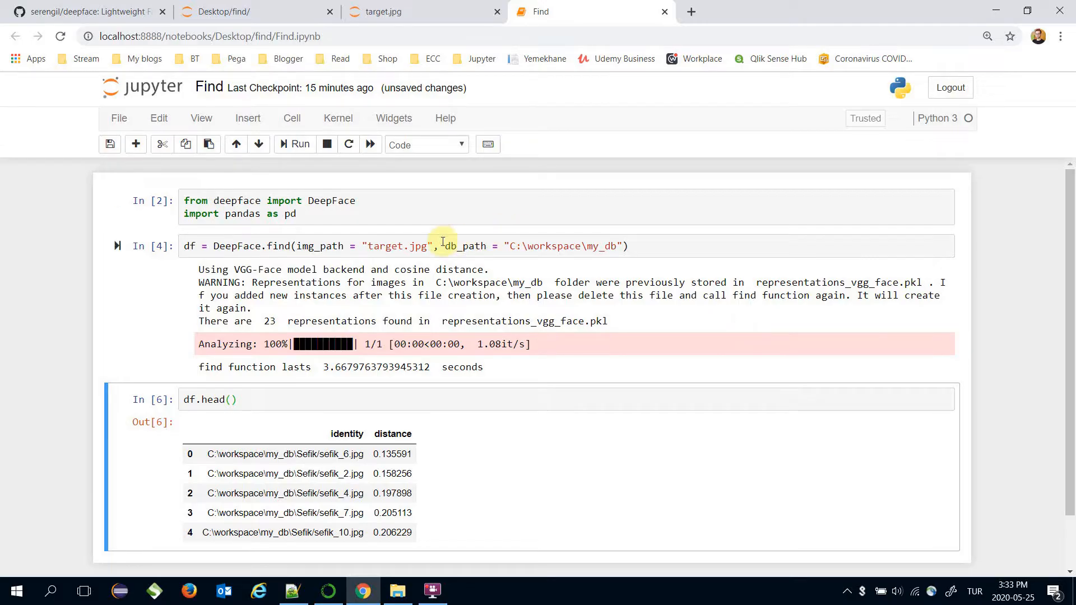
click(388, 10)
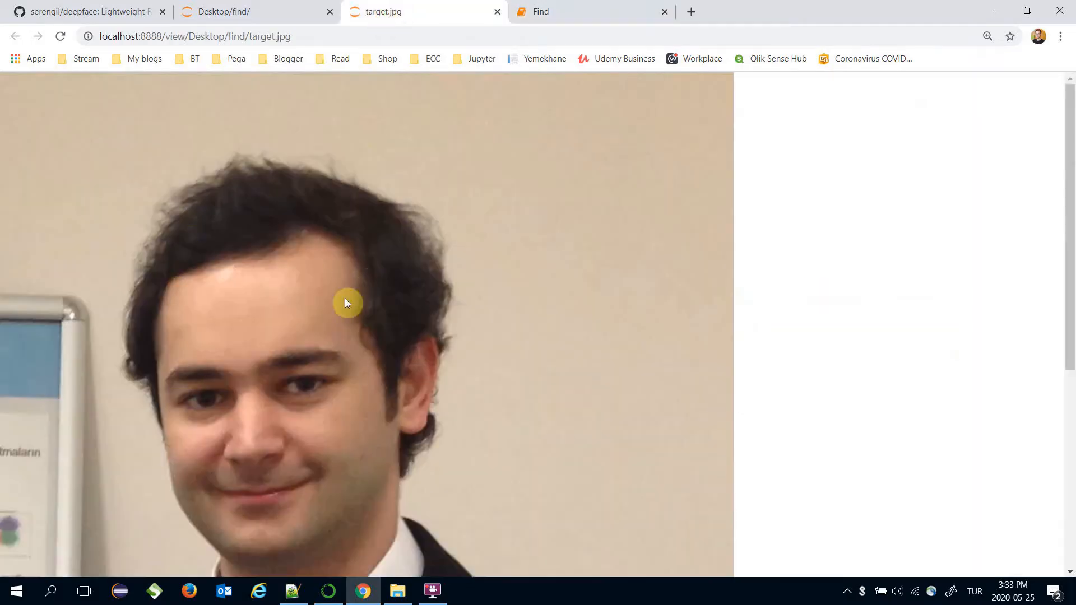
click(588, 12)
drag(289, 453, 417, 459)
click(397, 590)
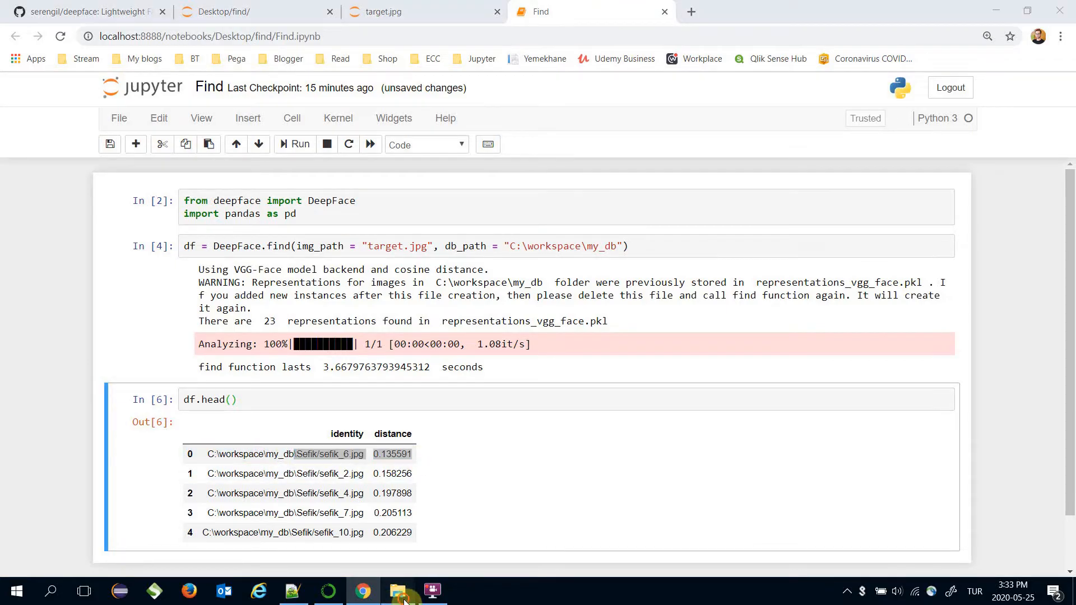
double_click(724, 218)
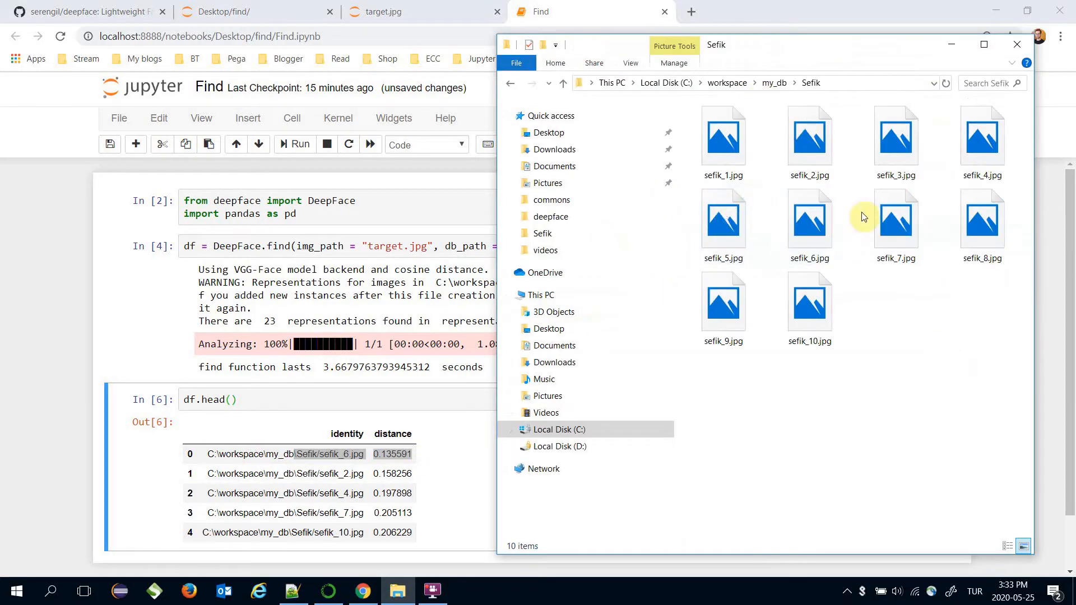
double_click(822, 246)
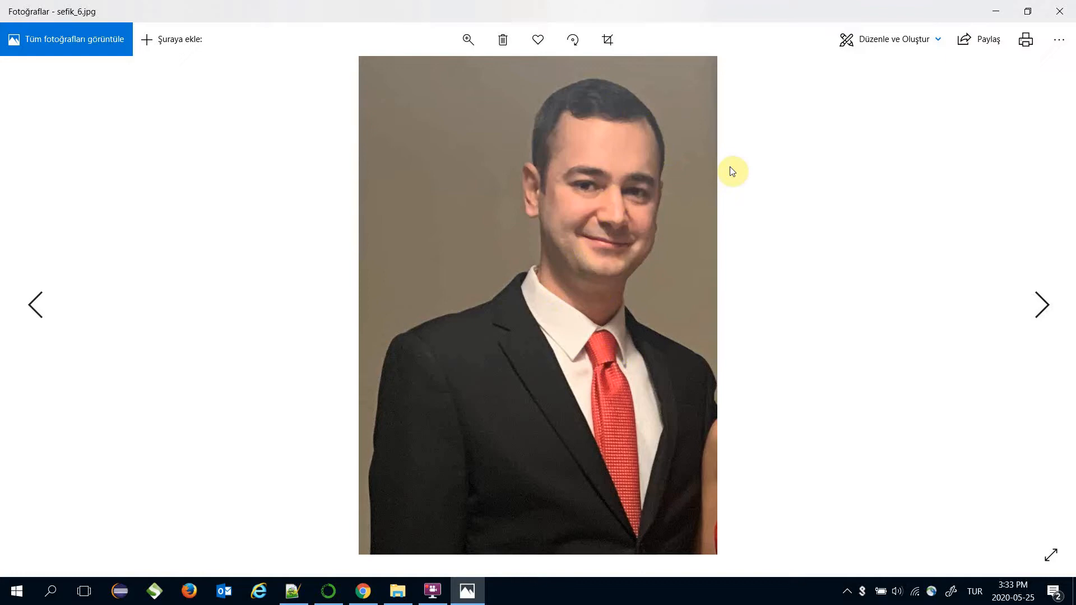
In a new cell, show the best match with df.iloc[0], then df.iloc[0].identity.
click(1059, 12)
click(137, 147)
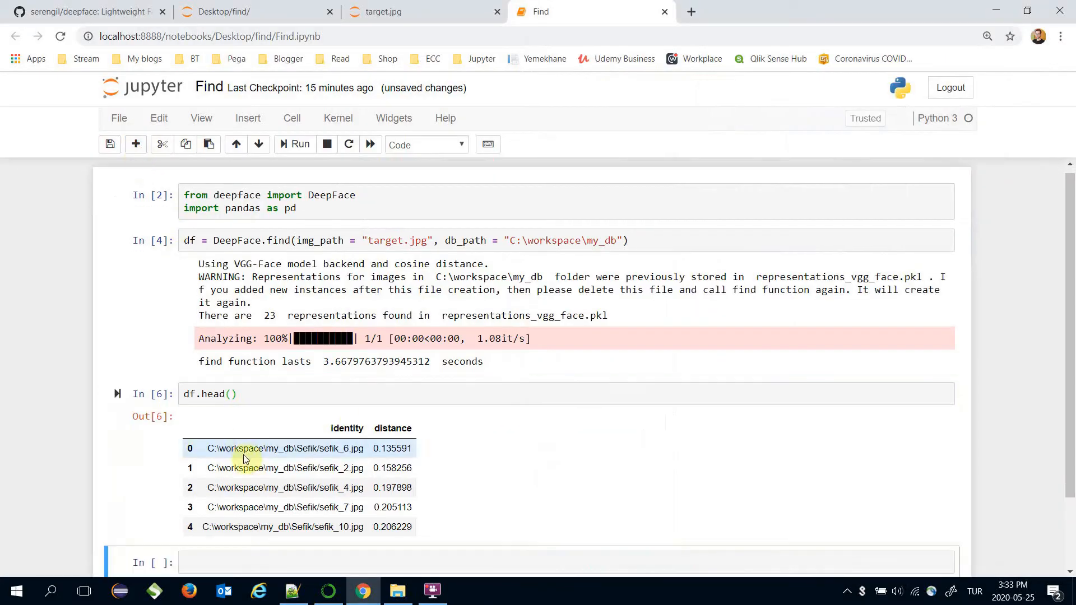
scroll(227, 471, down, 1)
text(df.)
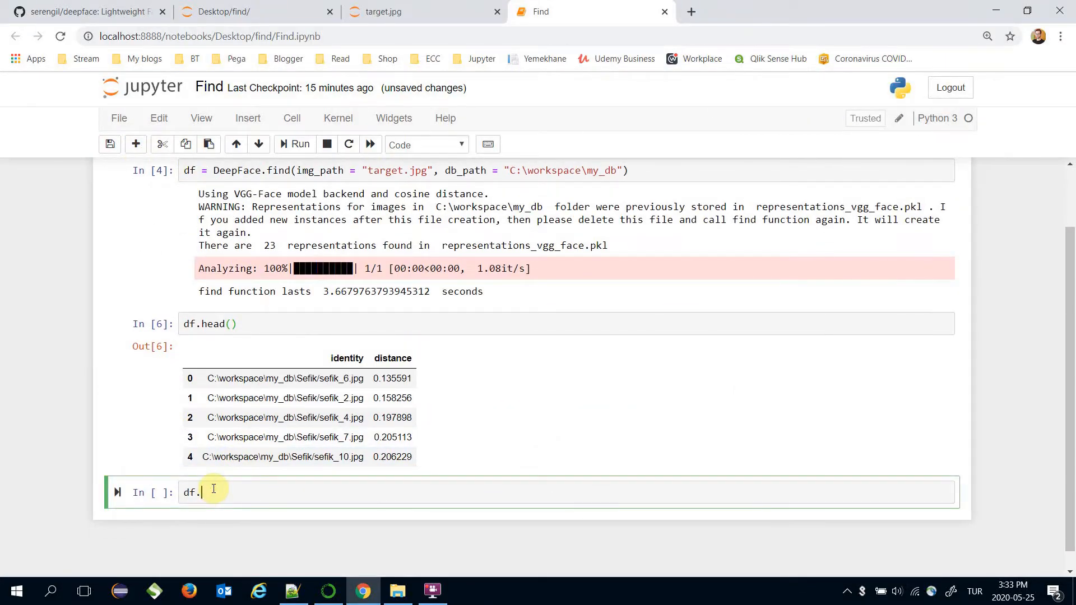
text(iloc[)
text(0)
key(ctrl+Return)
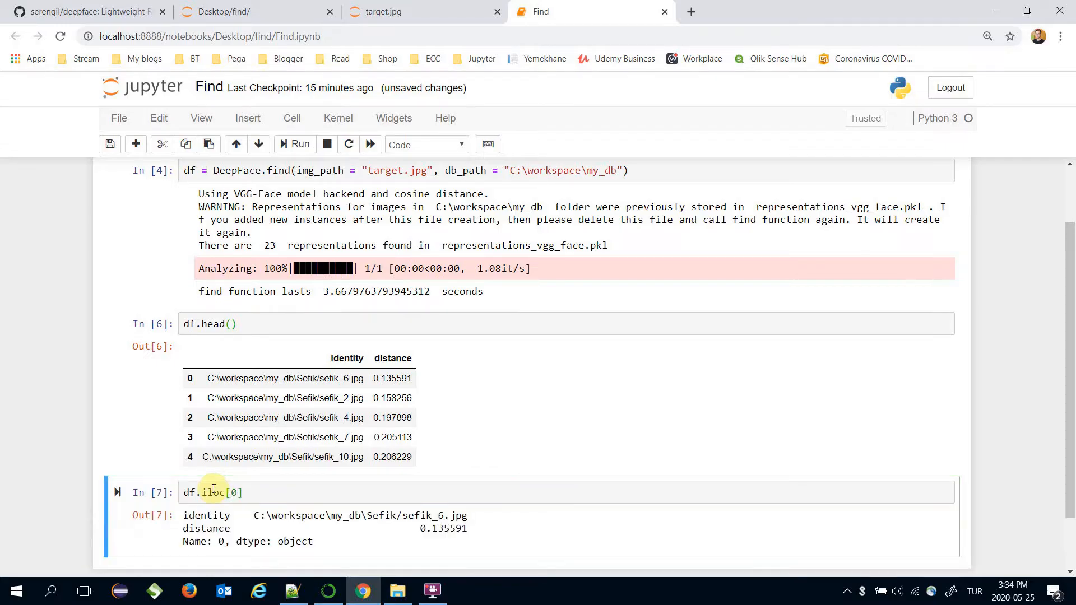
scroll(235, 488, down, 2)
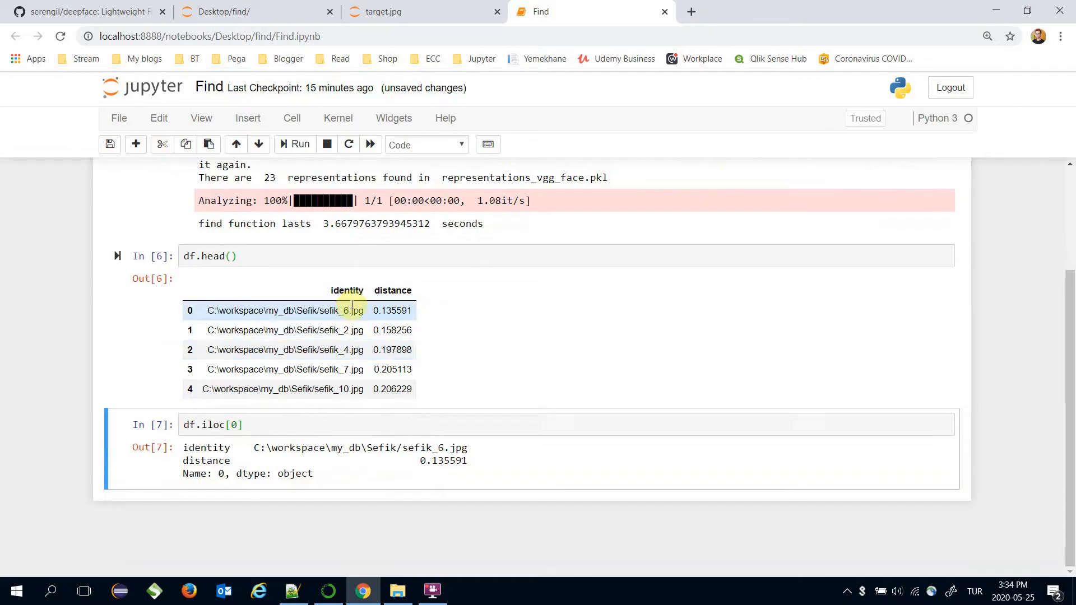
click(277, 418)
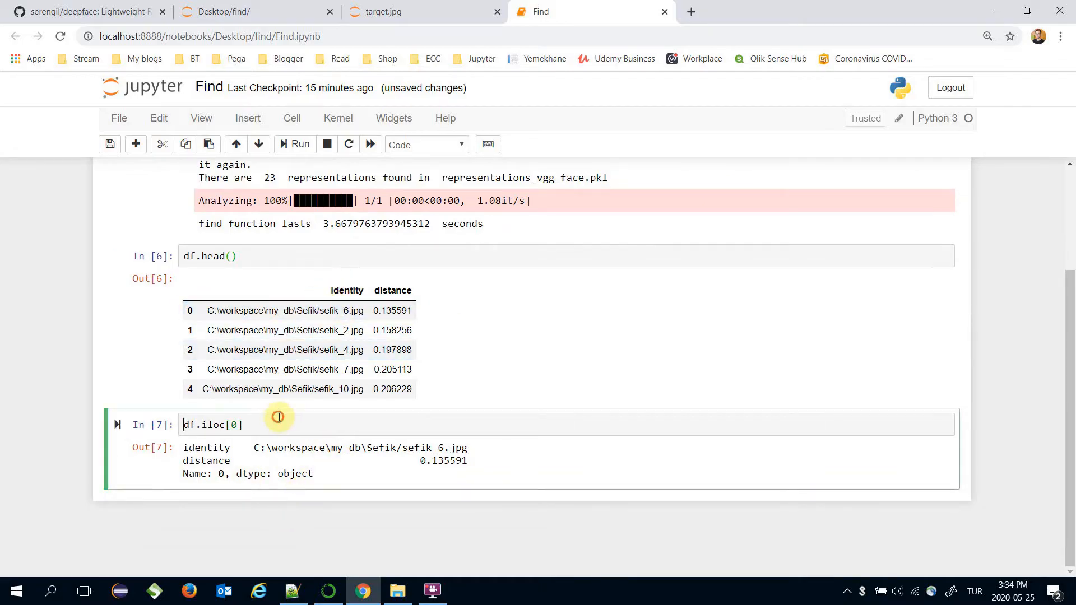
text(.ident)
text(ity)
key(ctrl+Return)
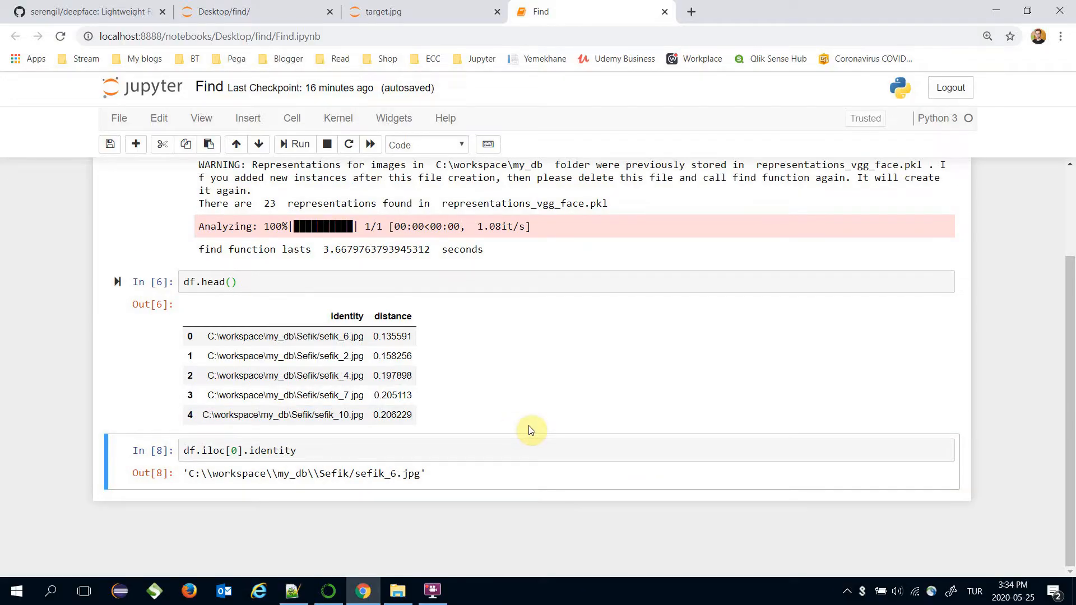
Wrap the lookup under 'if df.shape[0] > 0:' with proper indentation.
click(431, 454)
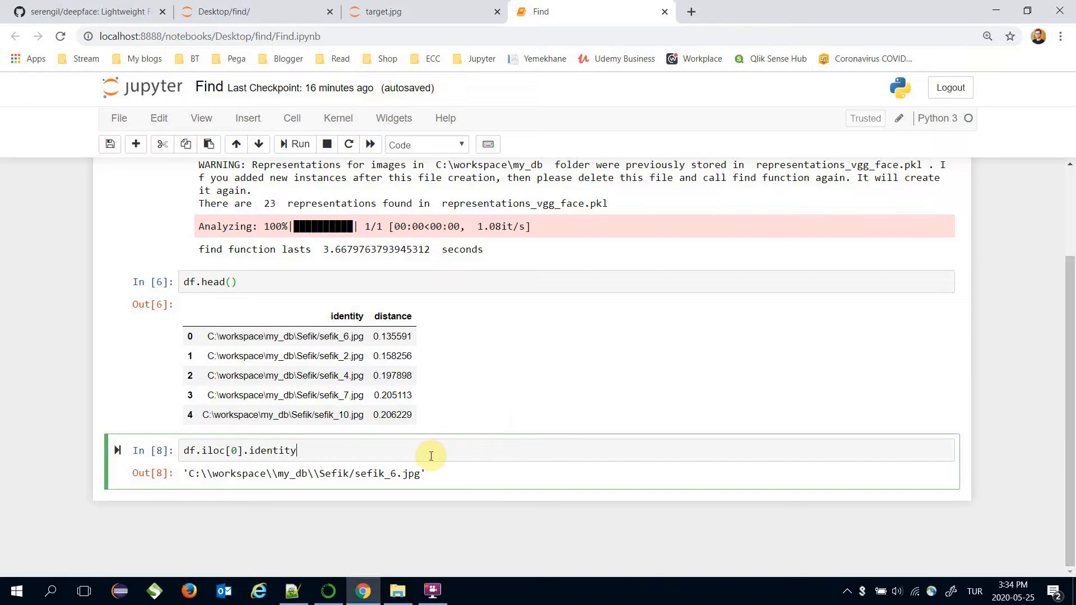
key(Return)
text(d)
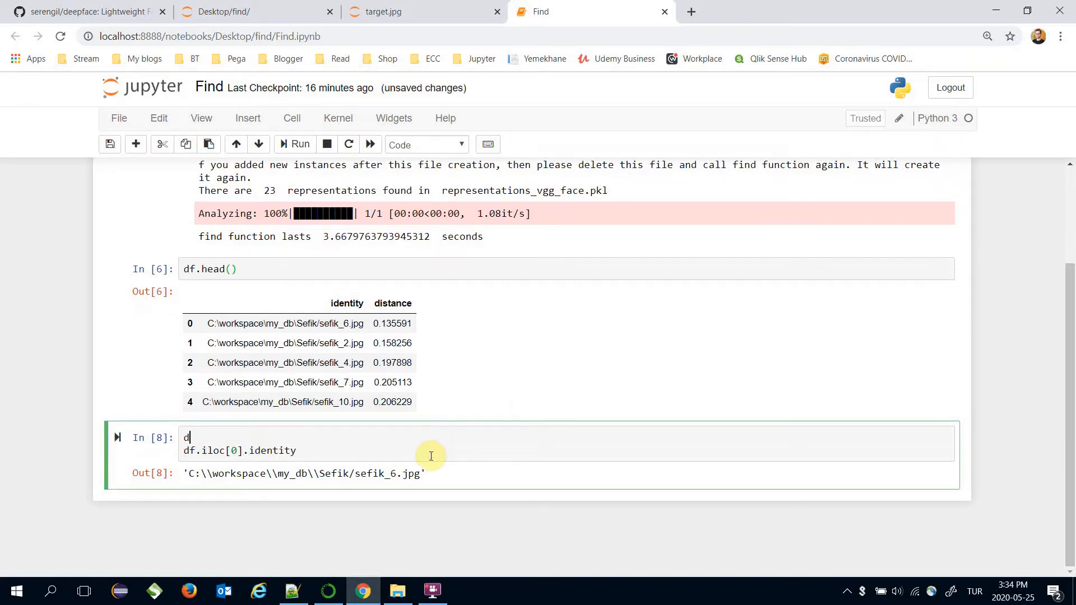
text(f.s)
text(hape)
text([])
text(0)
text( > 0)
text(:)
key(Home)
text(sf)
key(Tab)
key(ctrl+Return)
text(identity )
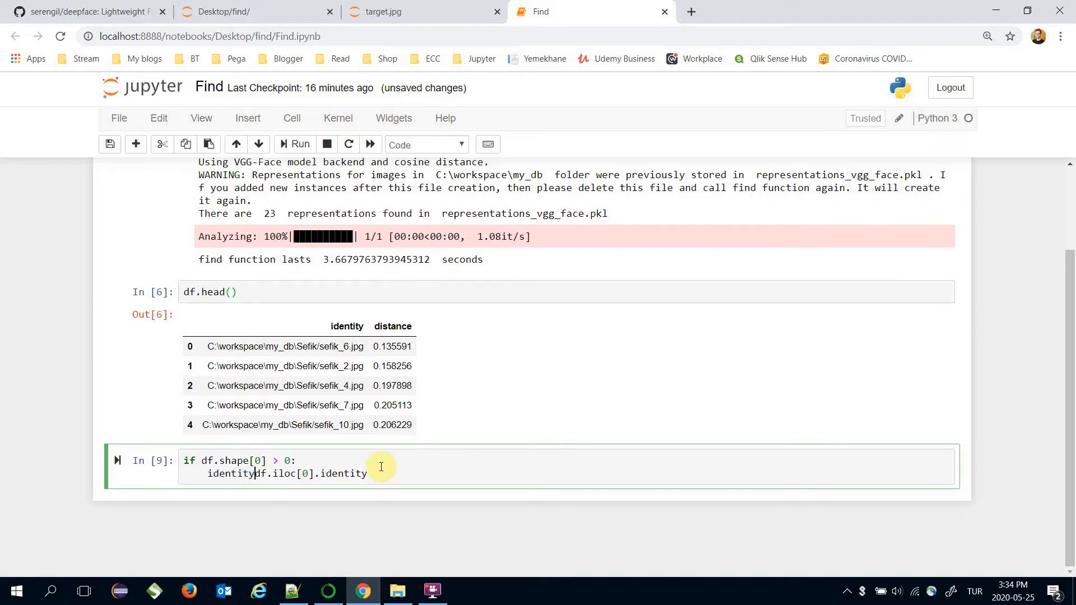
text(=)
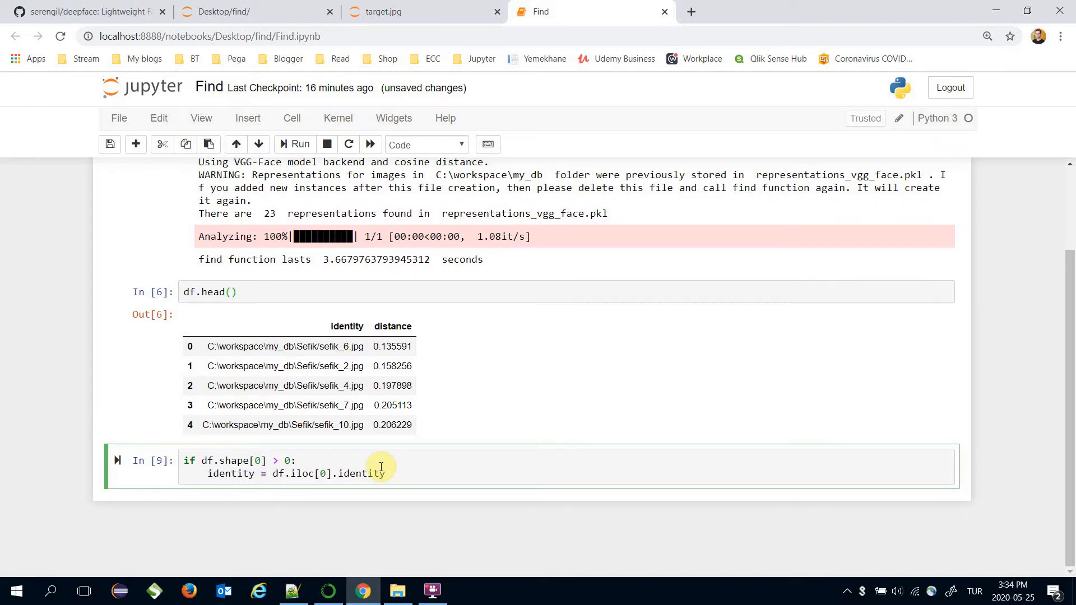
Store the identity in matched, add print(matched), and run to show the sefik_6.jpg path.
key(Home)
key(ctrl+shift+Right)
text(matched)
key(End)
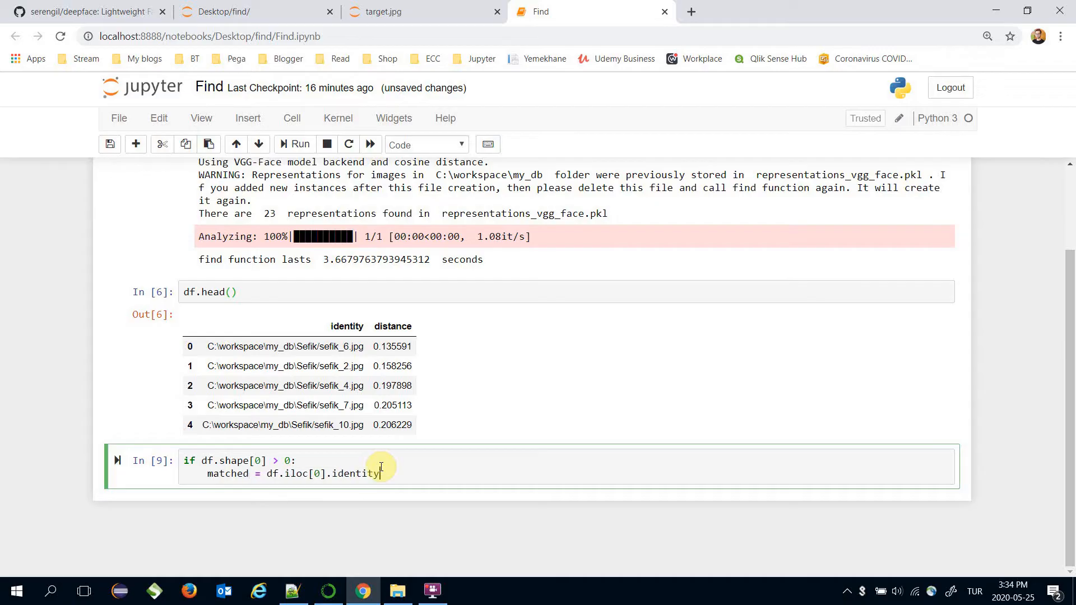
key(Return)
key(Return)
text(print()
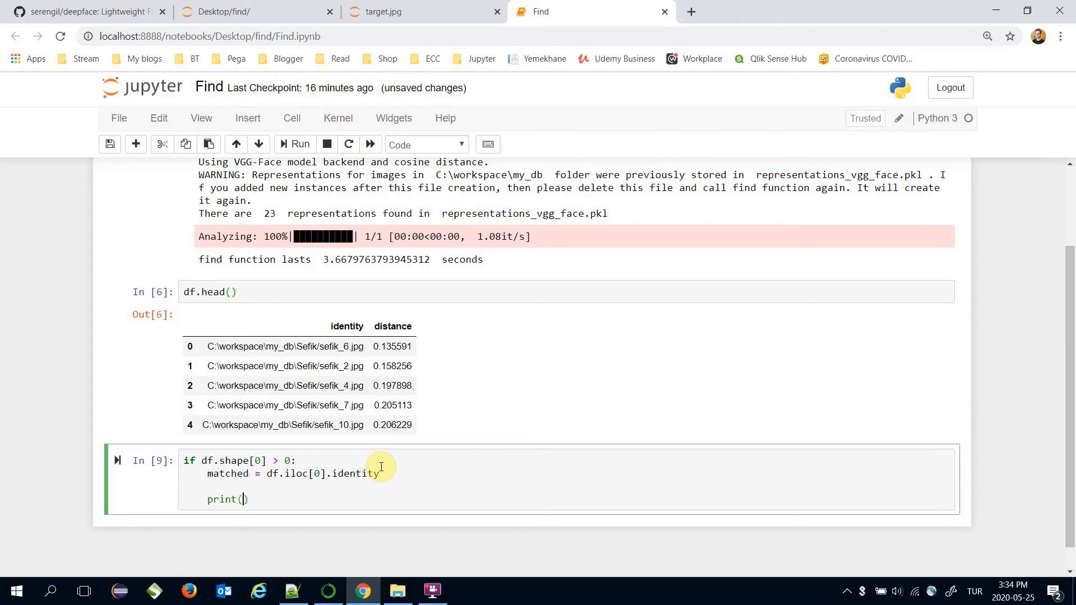
text(matched)
key(shift+Return)
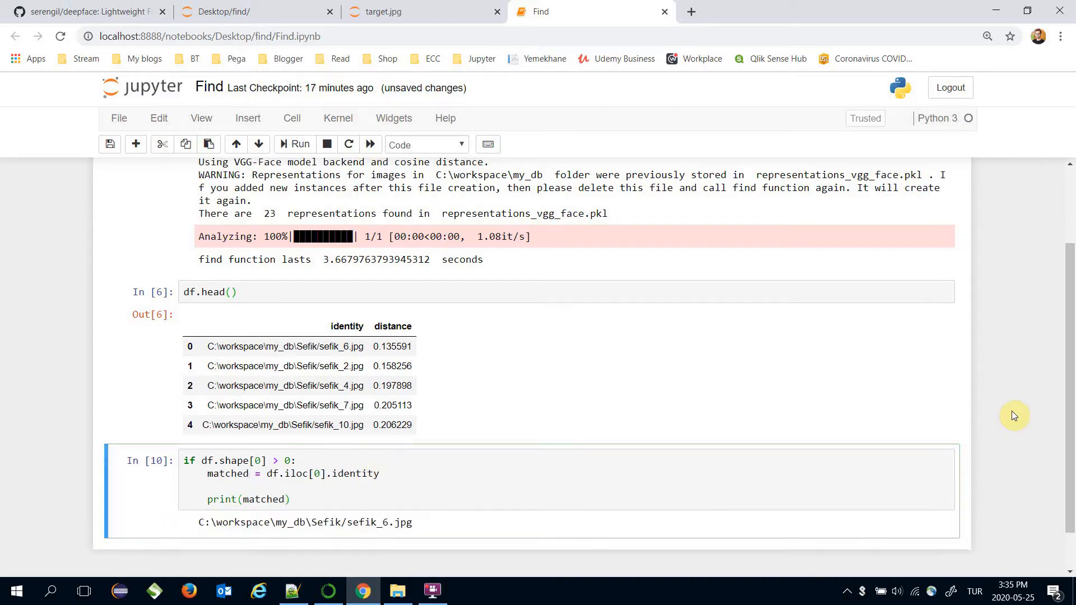
scroll(978, 432, up, 2)
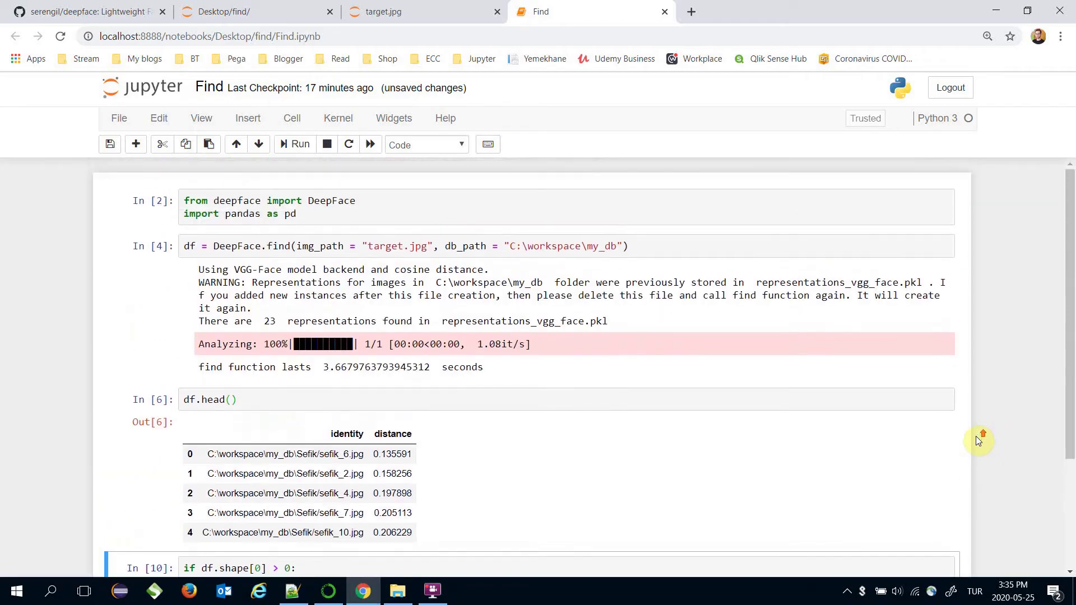
click(277, 246)
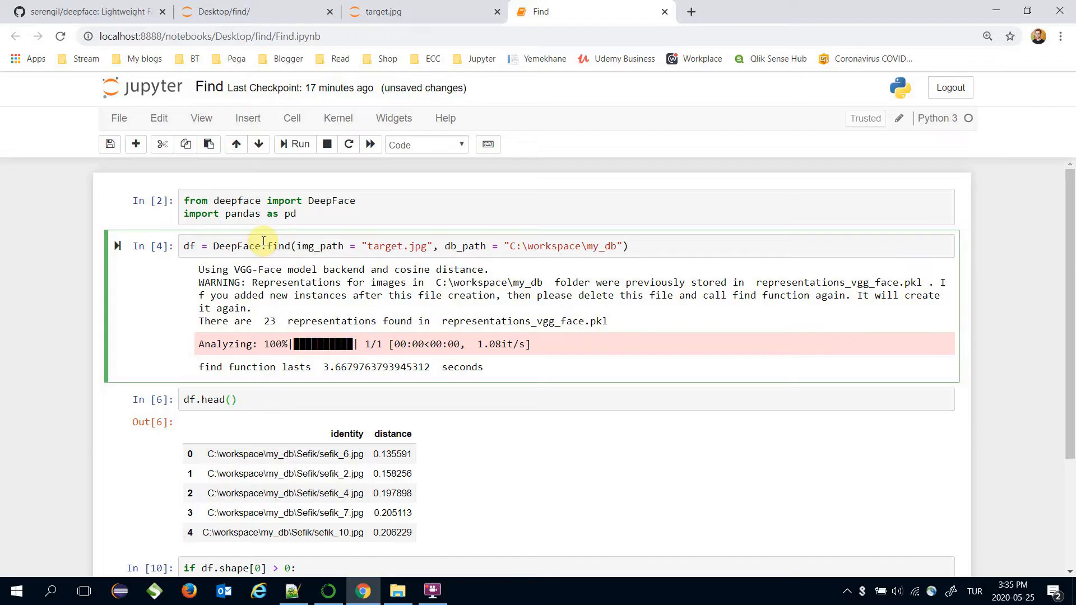
mouse_move(235, 270)
mouse_down()
mouse_move(284, 281)
mouse_move(288, 270)
mouse_up()
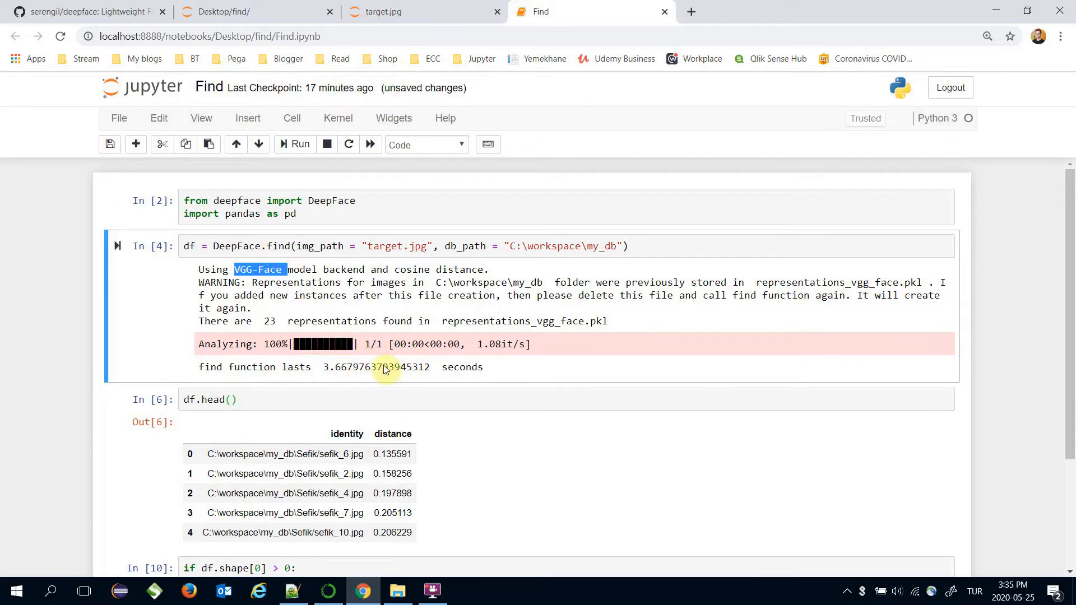
Add 'from deepface.basemodels import VGGFace' below the DeepFace import.
click(434, 200)
key(Return)
text(fro)
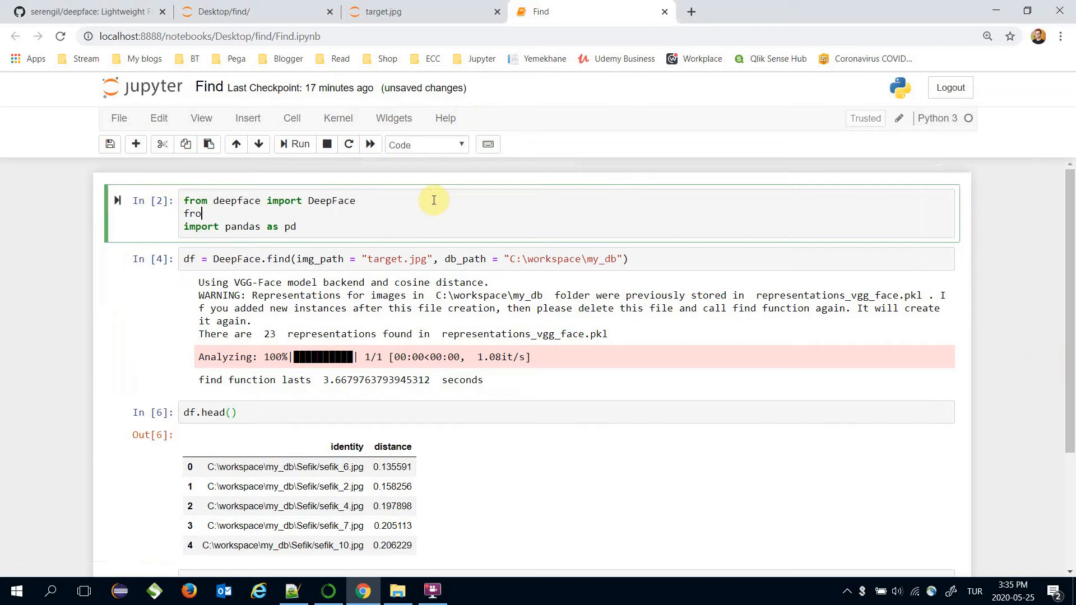
text(m deepface.)
text(basemodels i)
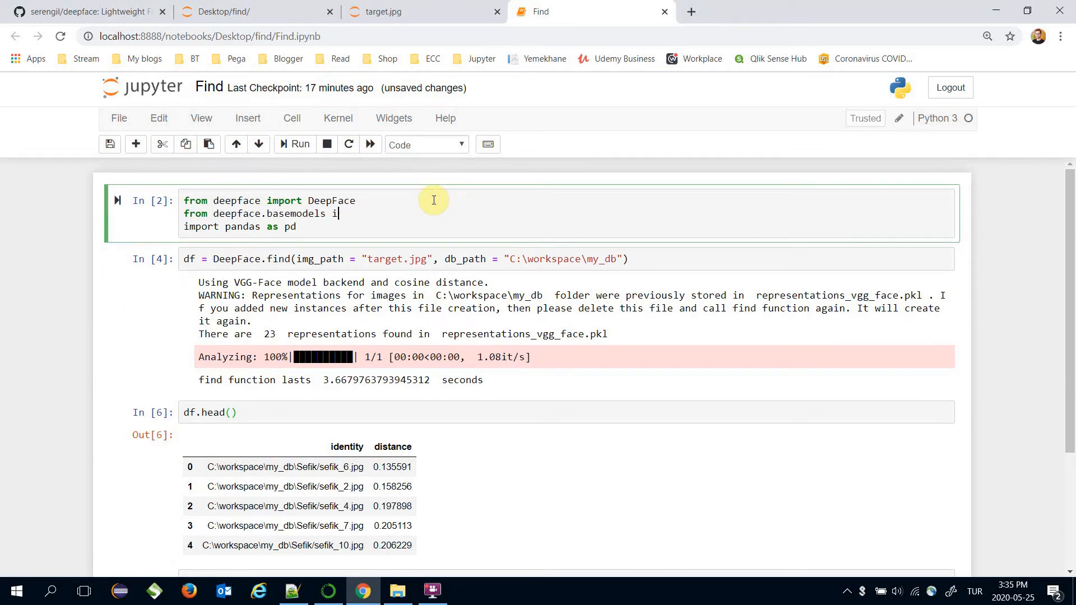
text(mport VG)
text(GFace)
Rerun the imports and run model = VGGFace.loadModel() in a new cell.
key(ctrl+Return)
click(135, 144)
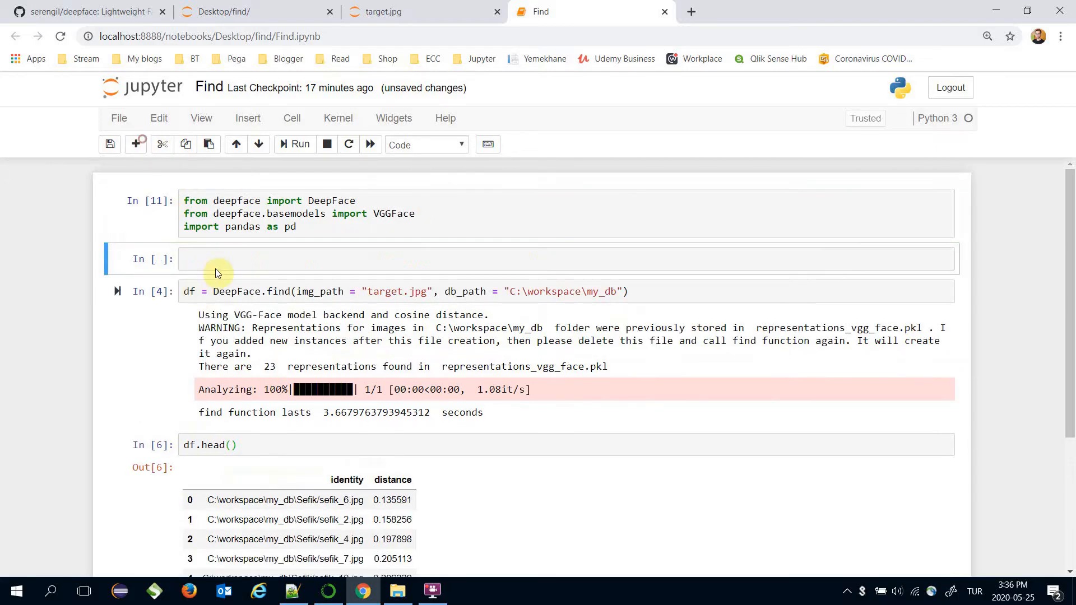
click(228, 260)
text(model = )
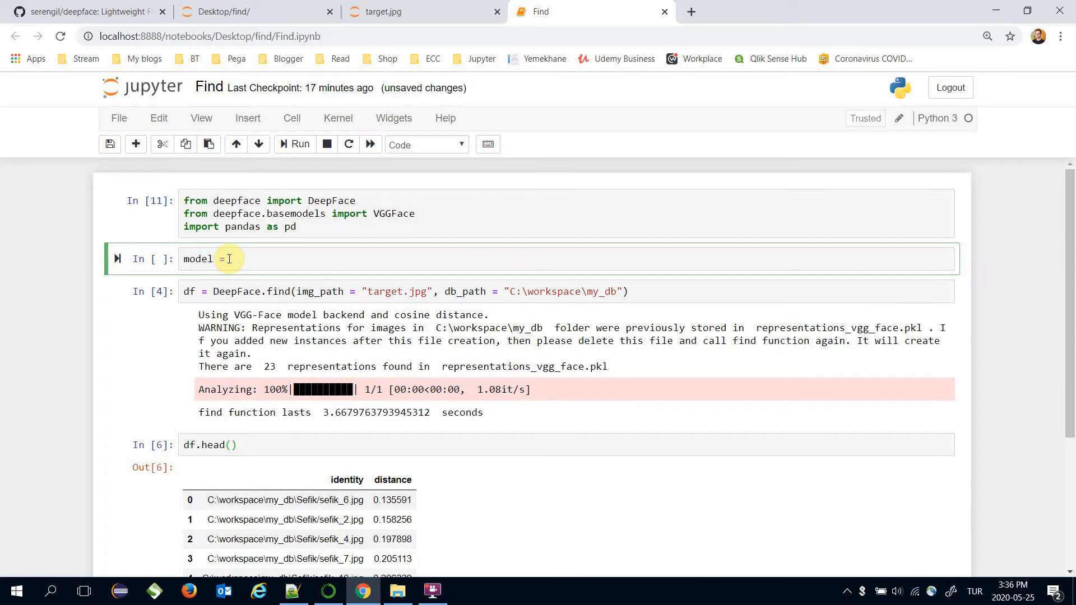
text(VG)
text(GF)
key(BackSpace)
key(BackSpace)
key(BackSpace)
text(VG)
text(GFace.)
text(loadMod)
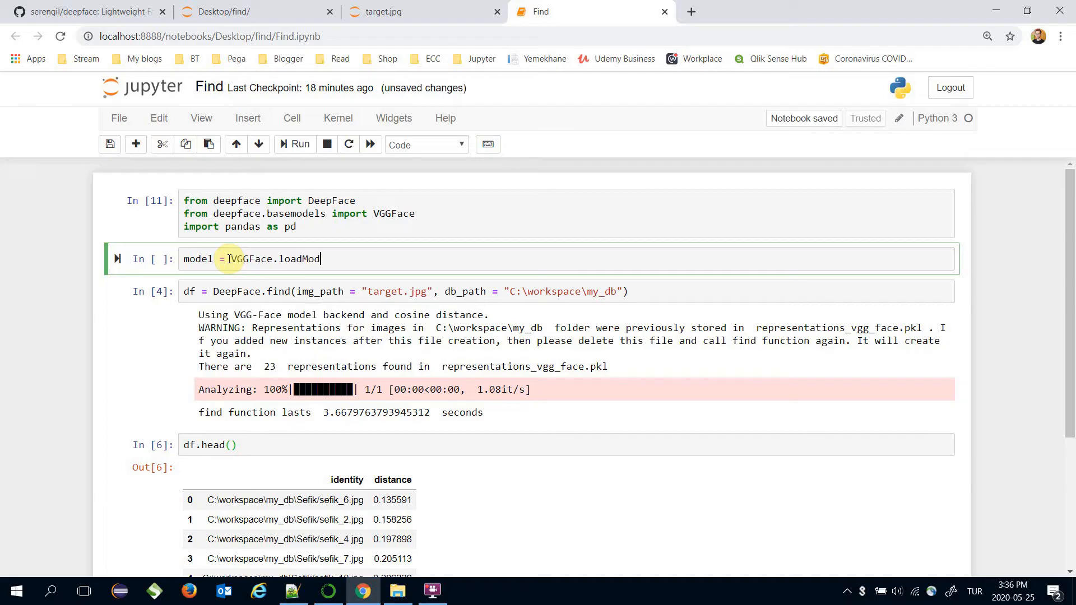
text(el())
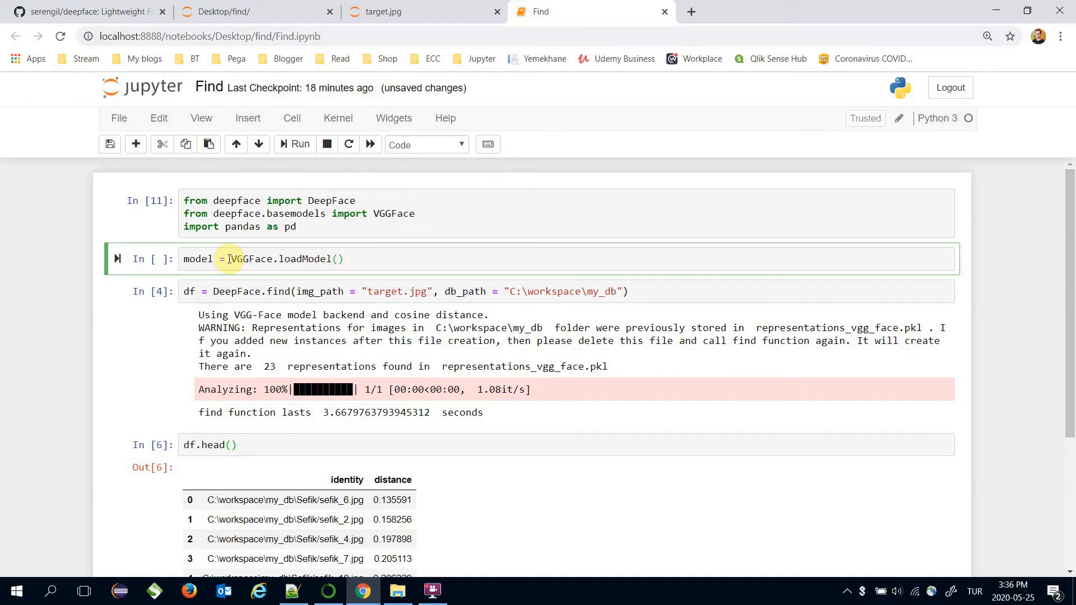
key(shift+Return)
triple_click(259, 291)
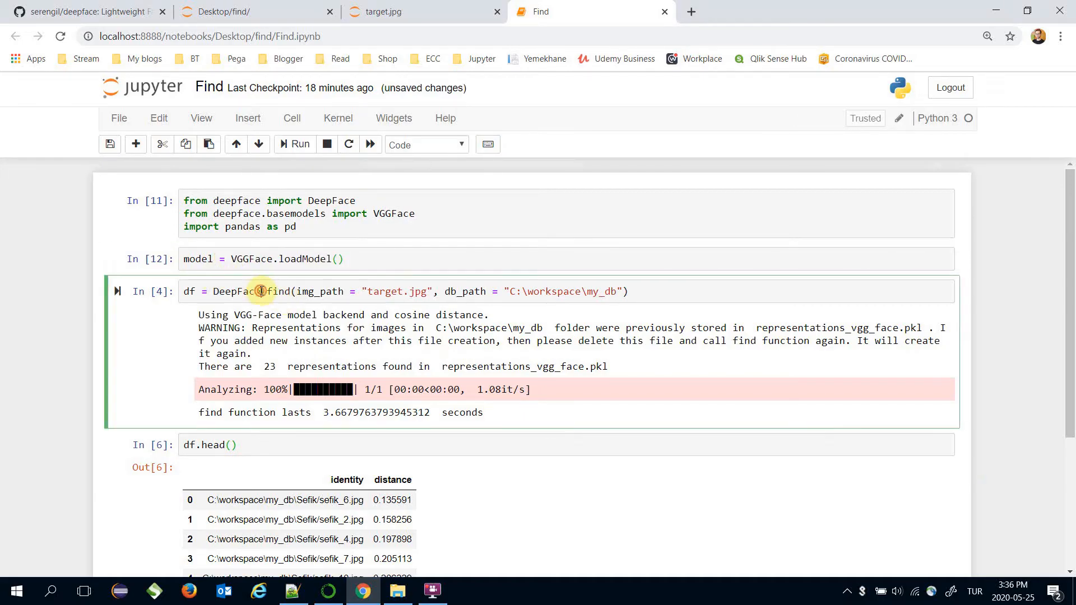
Comment out the old find call with #3.66 and duplicate it on a new line.
drag(323, 412, 348, 412)
key(ctrl+c)
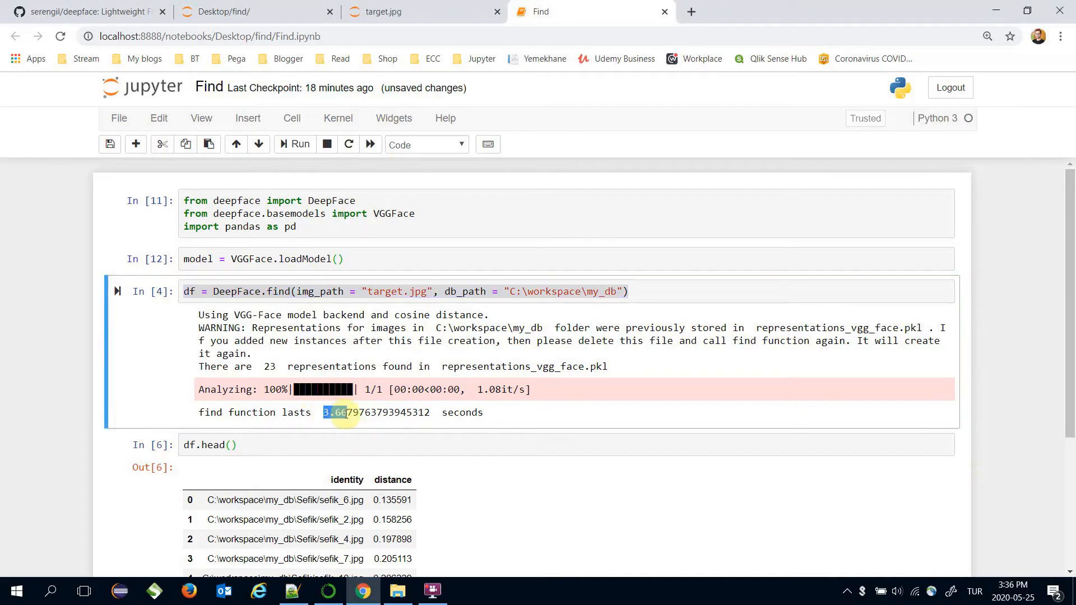
click(671, 294)
text(#)
key(ctrl+v)
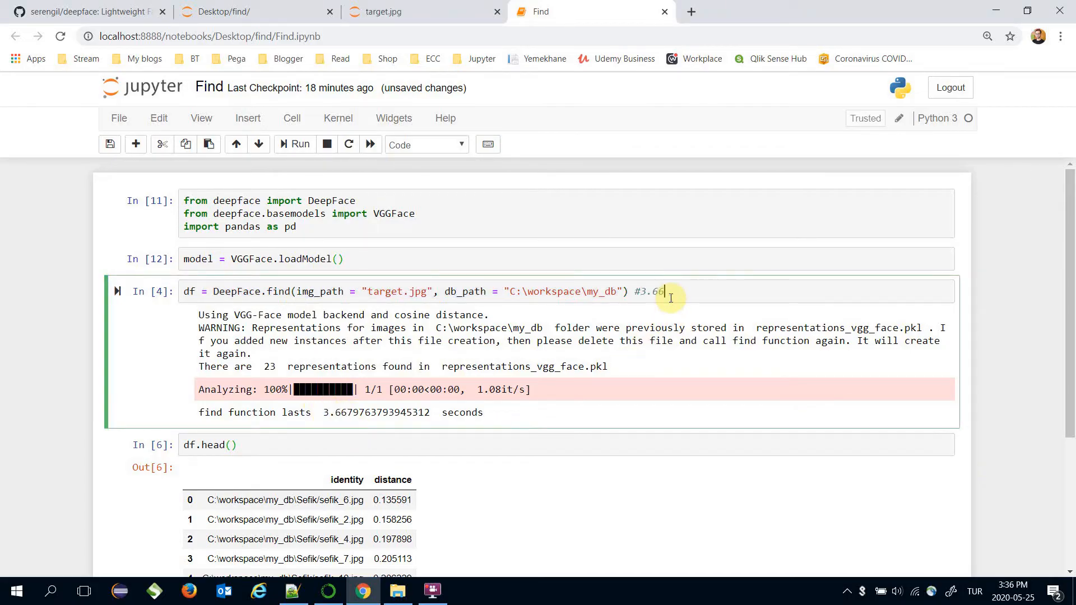
text(#)
key(shift+End)
key(ctrl+c)
key(End)
key(Return)
key(ctrl+v)
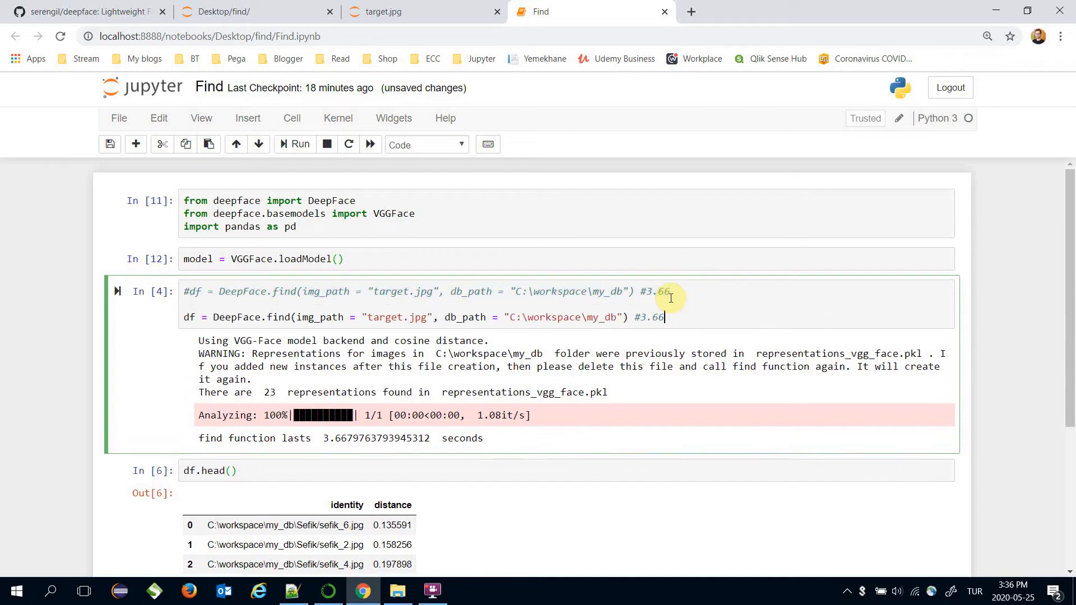
click(681, 315)
key(BackSpace)
key(BackSpace)
key(BackSpace)
key(BackSpace)
key(BackSpace)
key(BackSpace)
text(, mo)
text(del_na)
text(me = 'V)
text(GG-Face', )
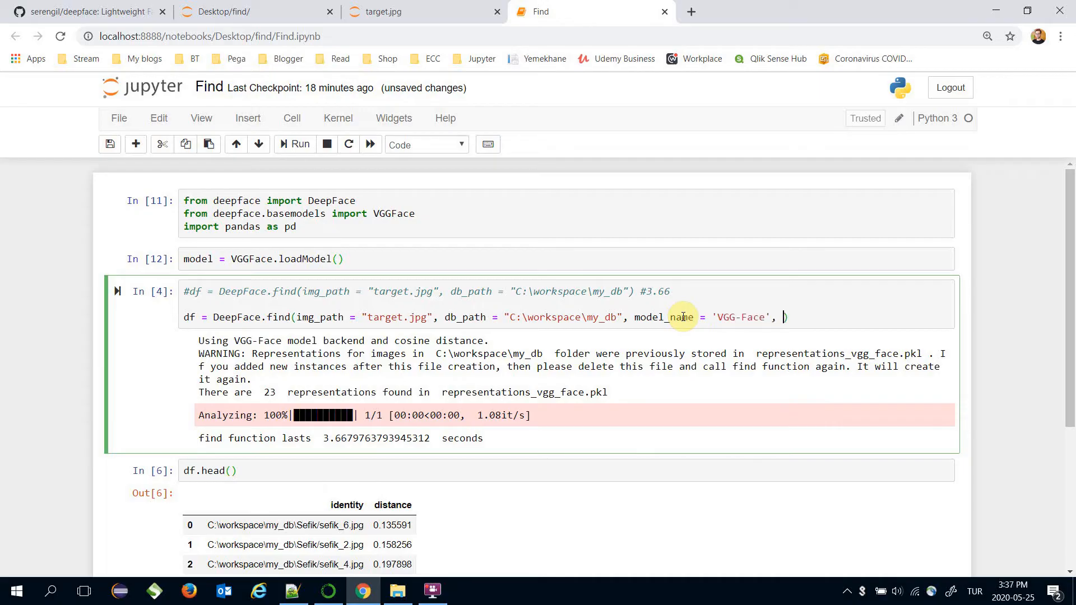
text(model = m)
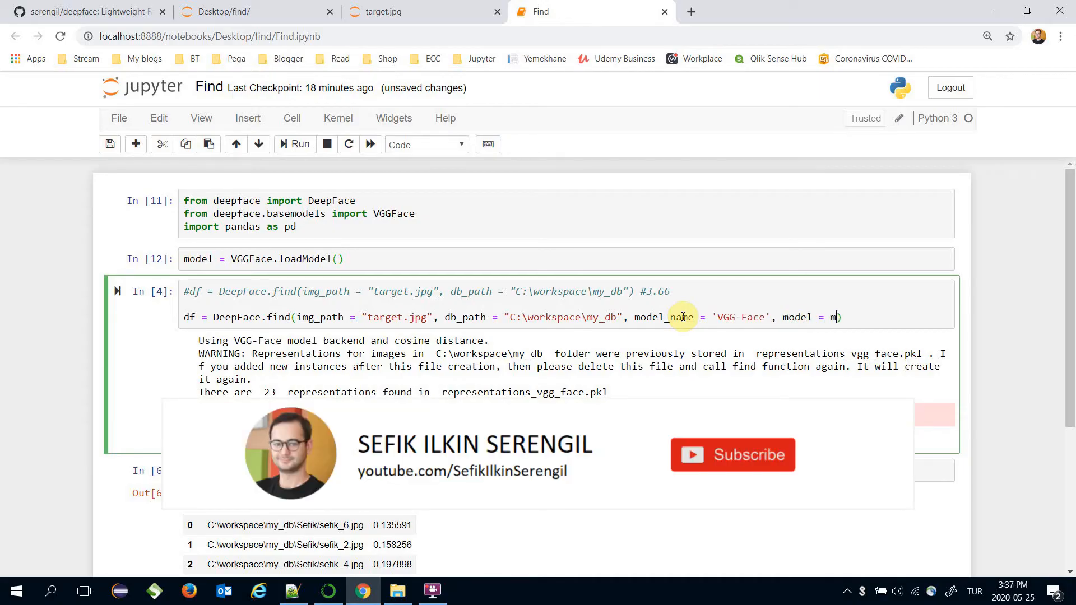
text(odel)
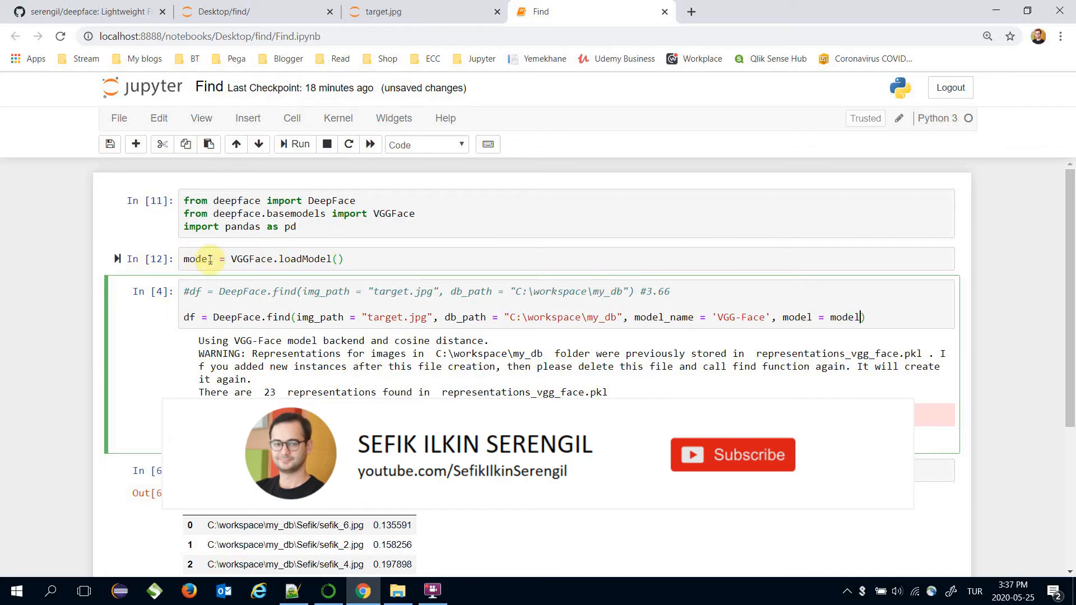
Pass model_name='VGG-Face', model=model, distance_metric='cosine' to the new find call and run it.
double_click(209, 259)
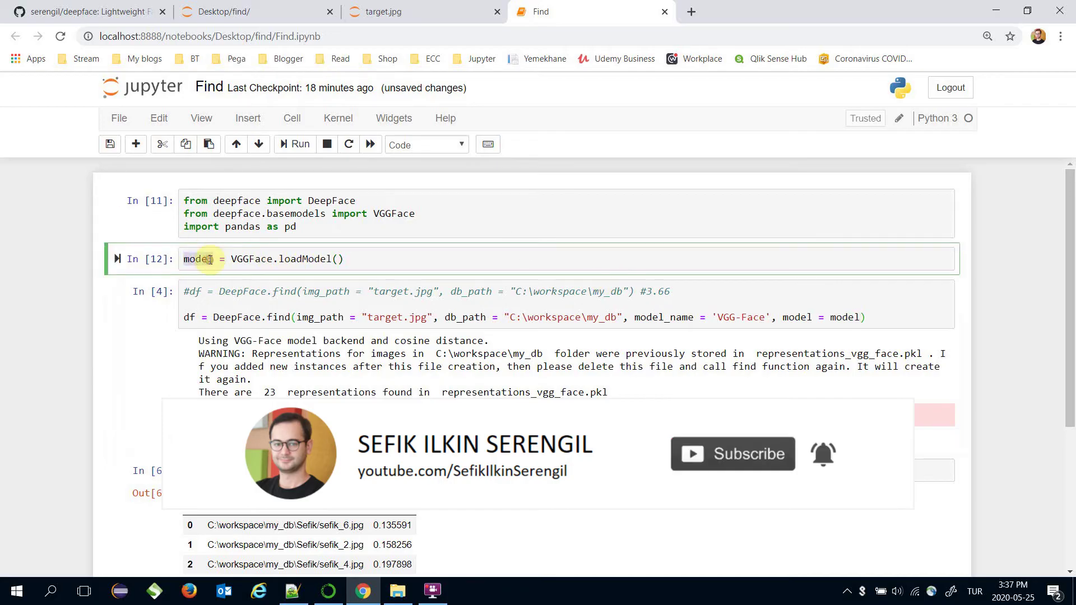
click(859, 316)
text(, distance)
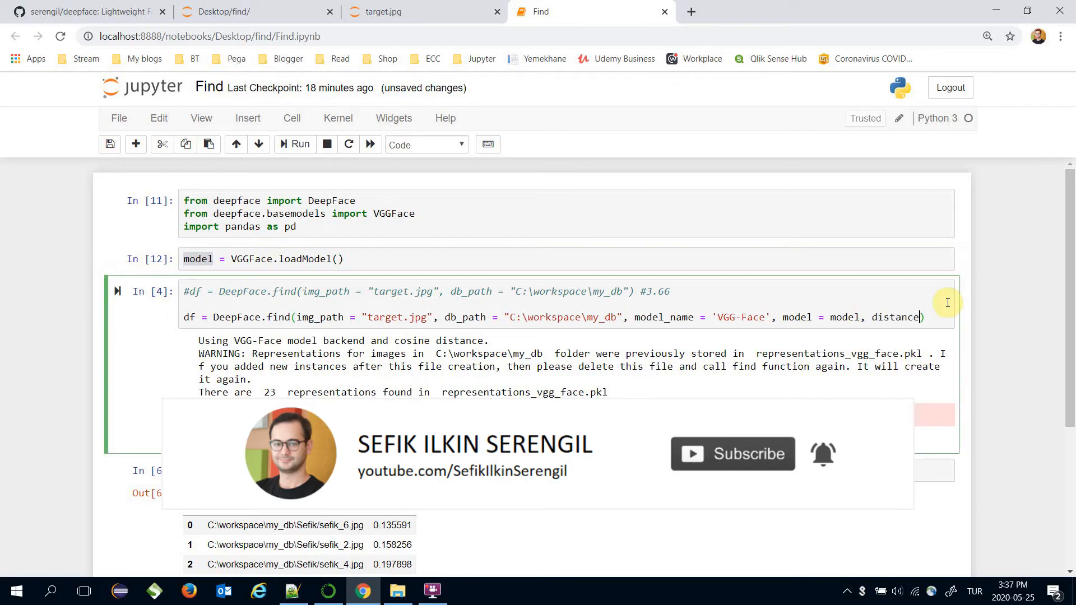
text(_metric = )
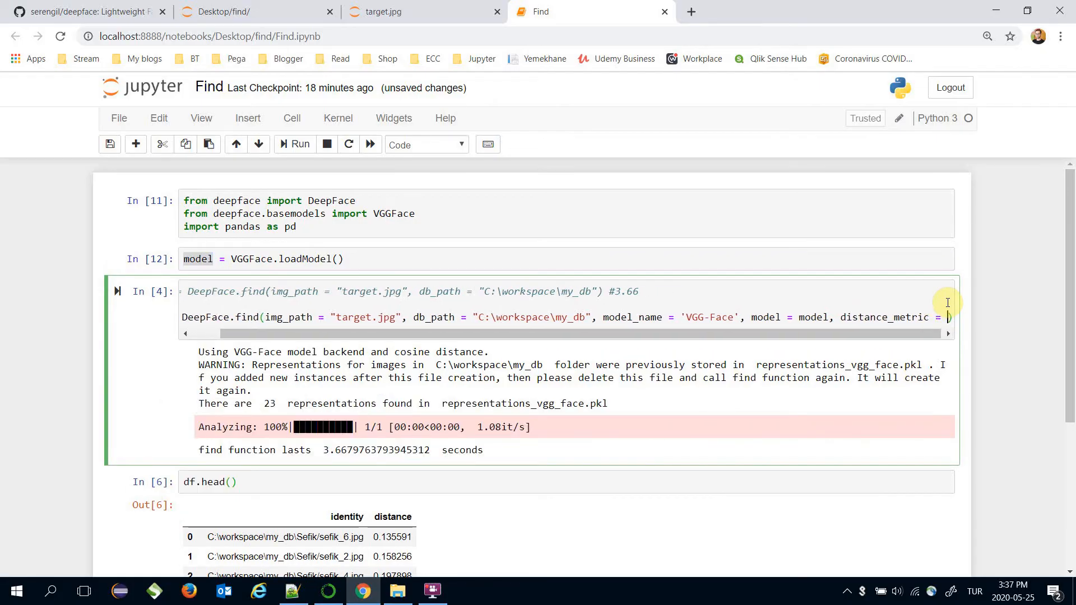
text('cosine)
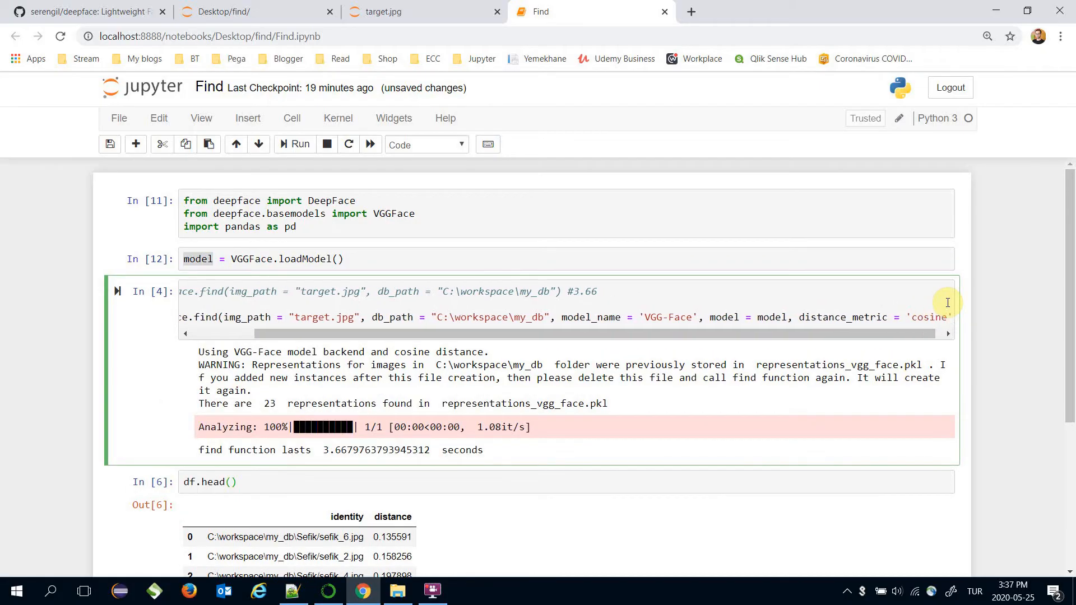
text())
key(ctrl+Return)
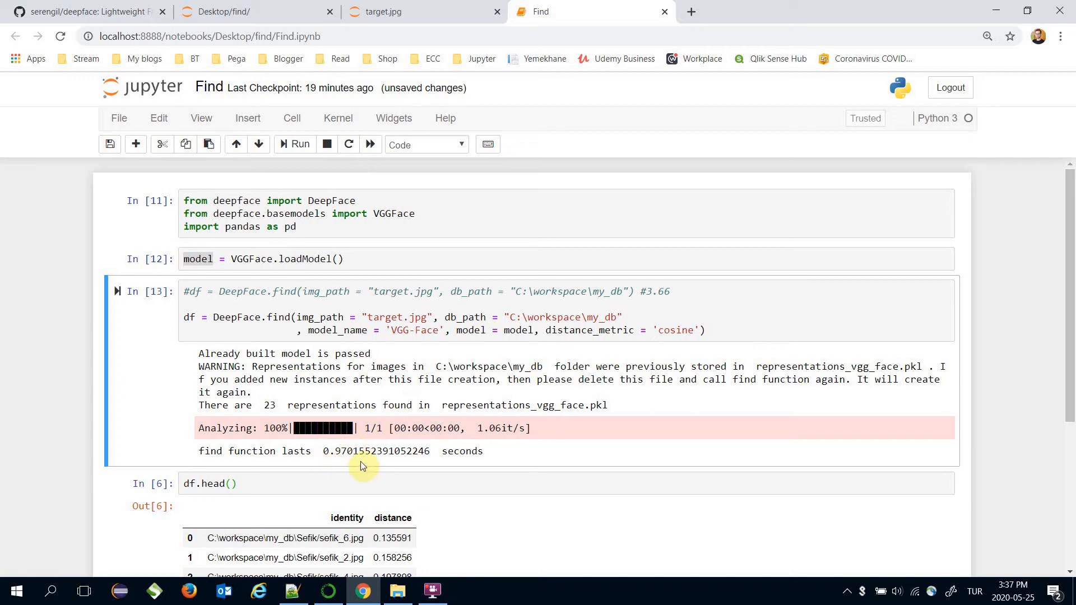
Comment the new call with # 0.97 seconds and append seconds to the #3.66 comment.
click(749, 328)
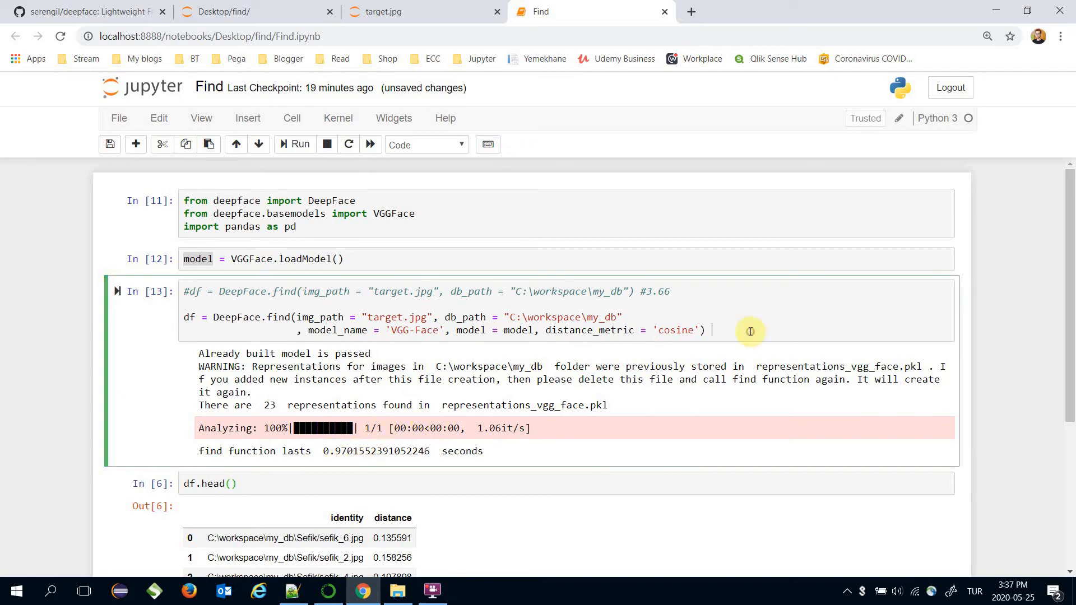
text(#)
key(ctrl+v)
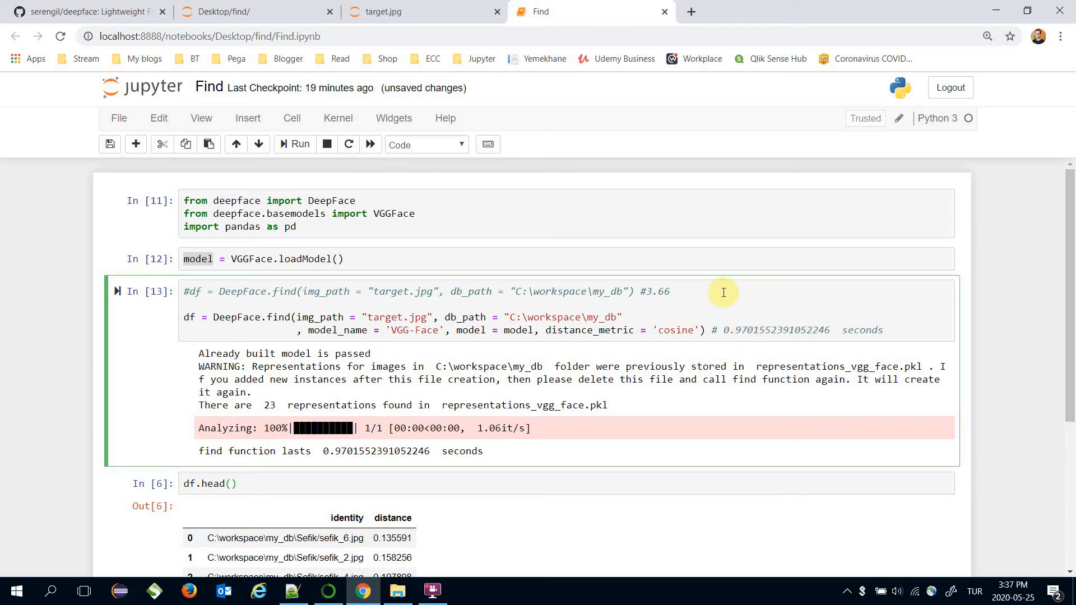
double_click(861, 329)
click(741, 292)
text(seconds)
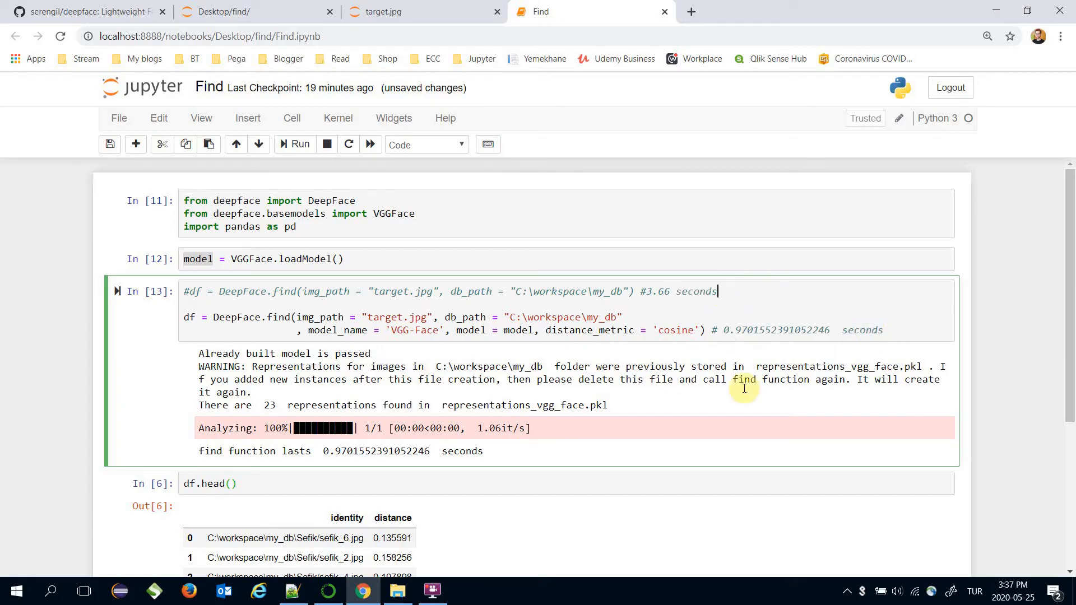
key(Up)
click(305, 260)
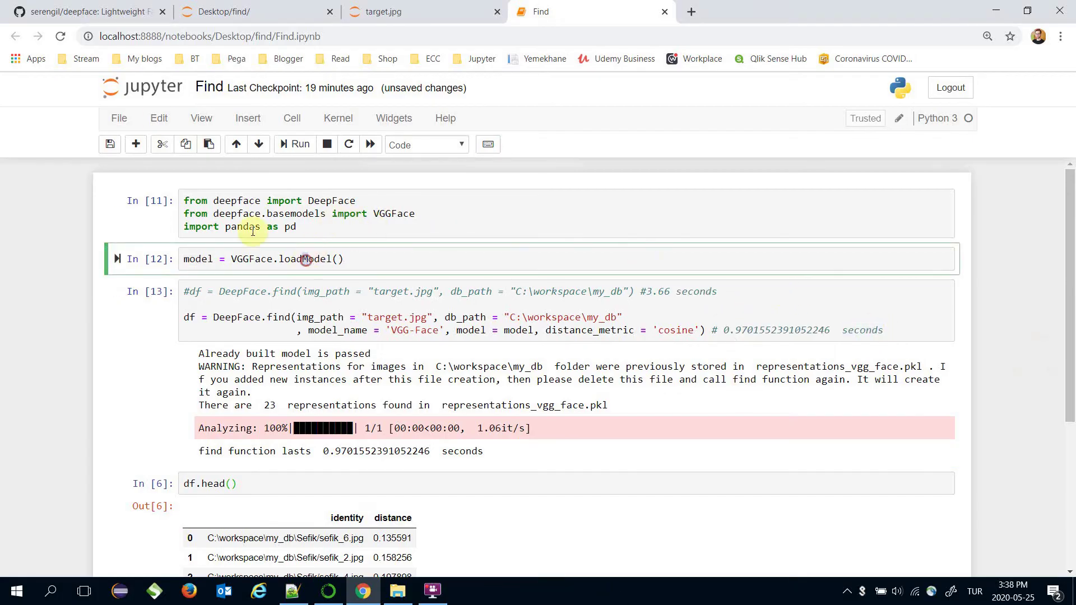
Add a new cell below and copy the old 3.66 s timing value into it.
click(135, 143)
click(651, 328)
key(shift+Home)
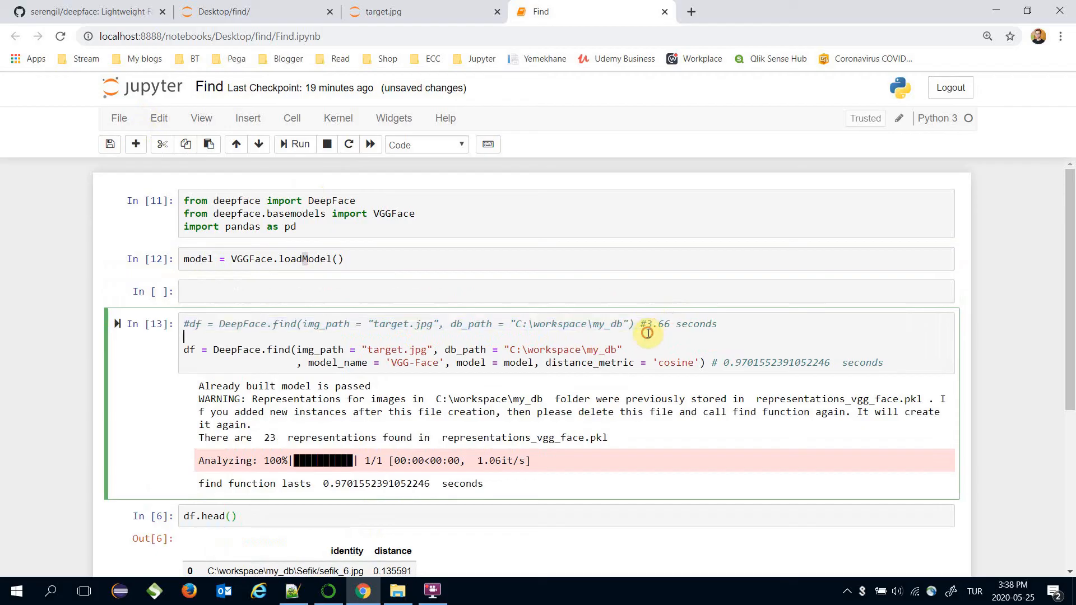
drag(645, 325, 671, 324)
key(ctrl+c)
click(664, 290)
key(ctrl+v)
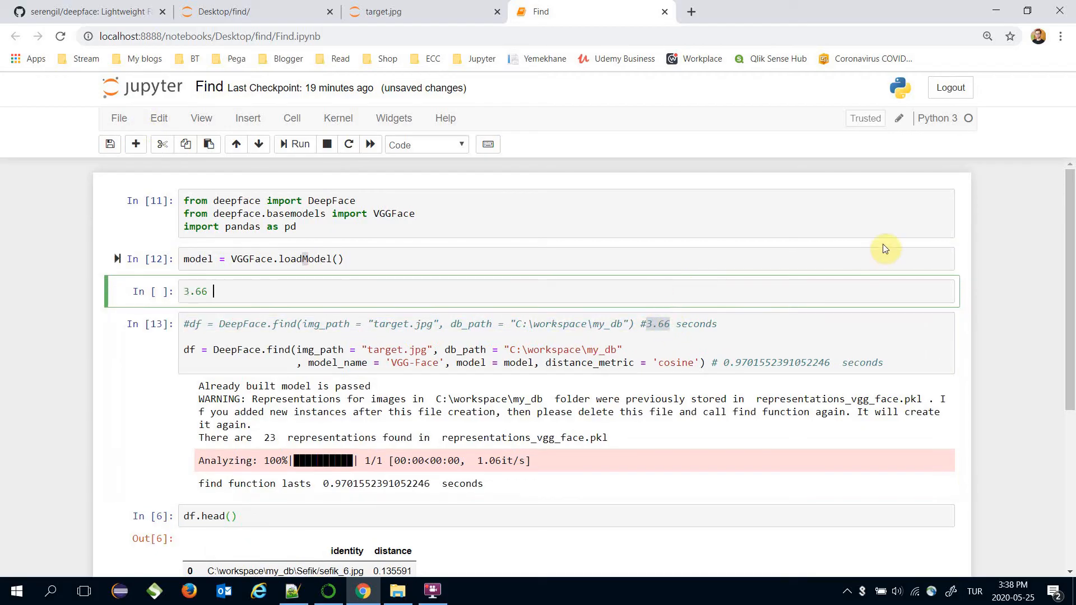
text(/)
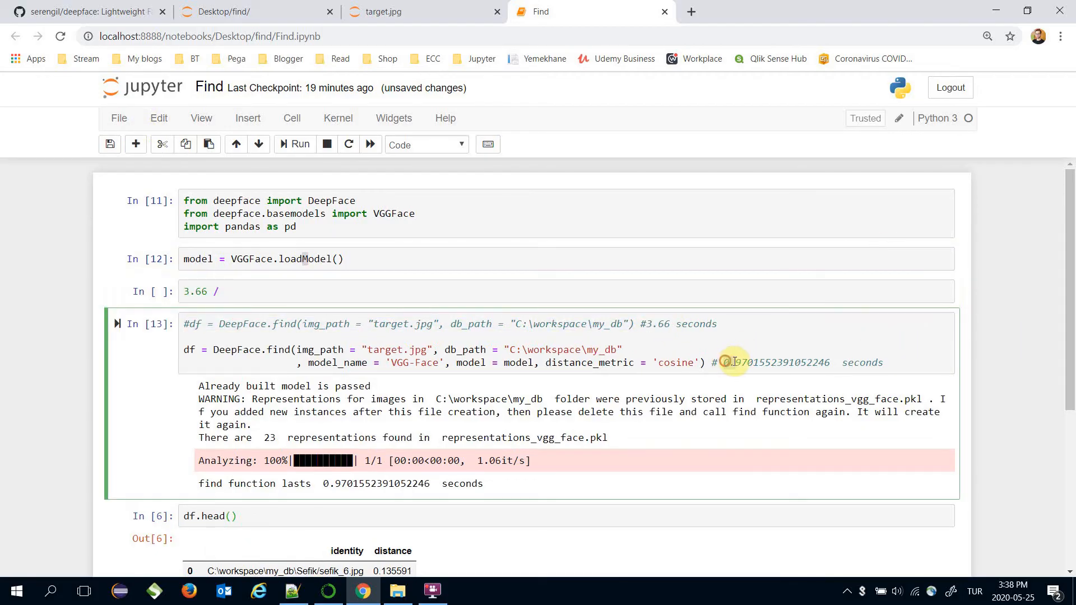
Complete the cell as 3.66 / 0.970 and run it, giving a speed-up of about 3.77.
drag(724, 362, 754, 362)
click(284, 298)
key(ctrl+v)
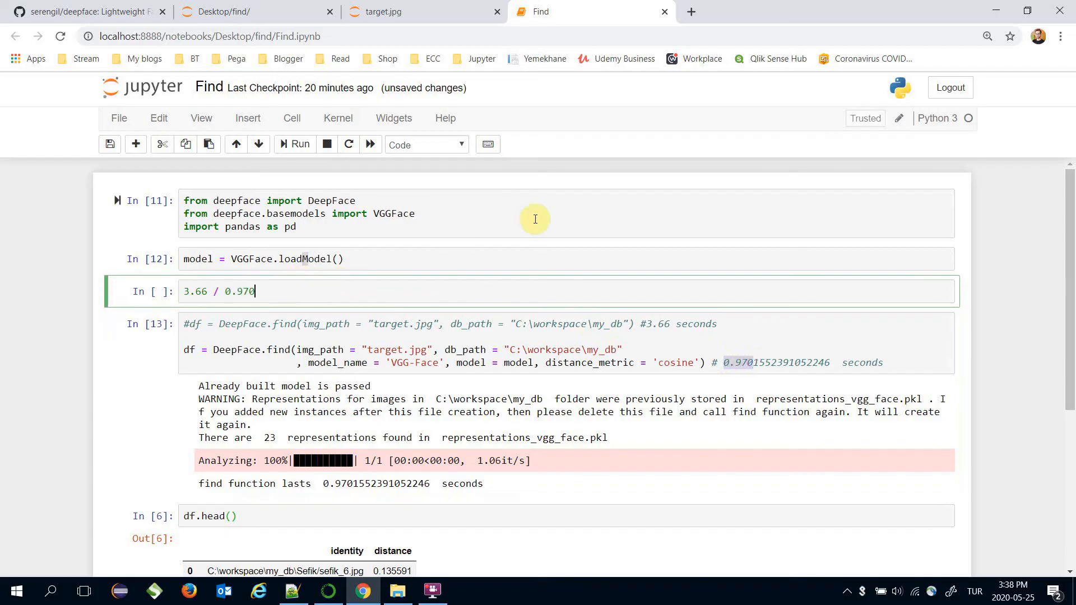
key(ctrl+Return)
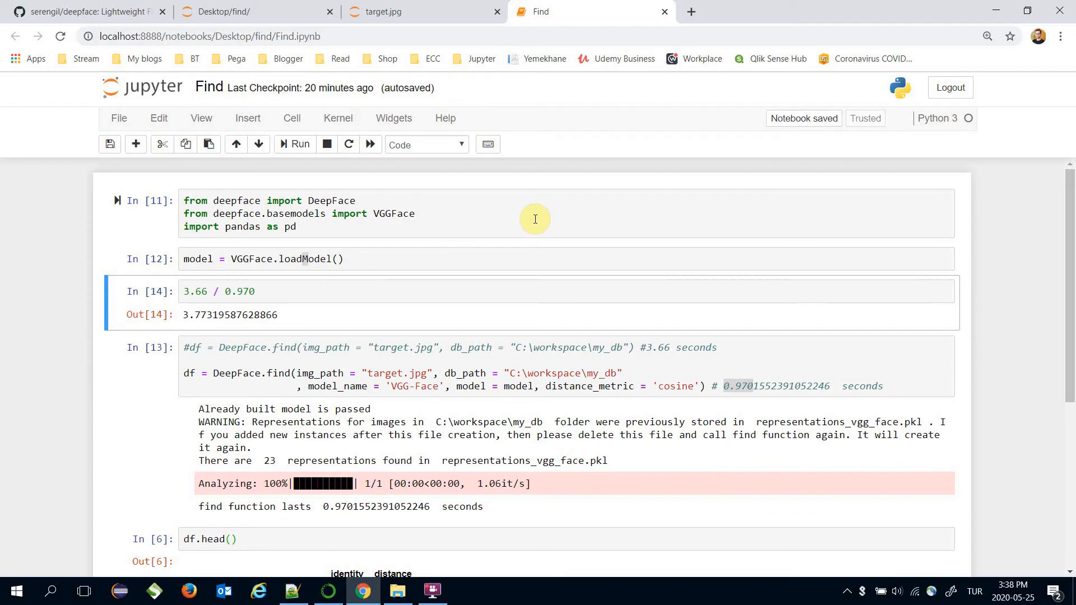
key(Down)
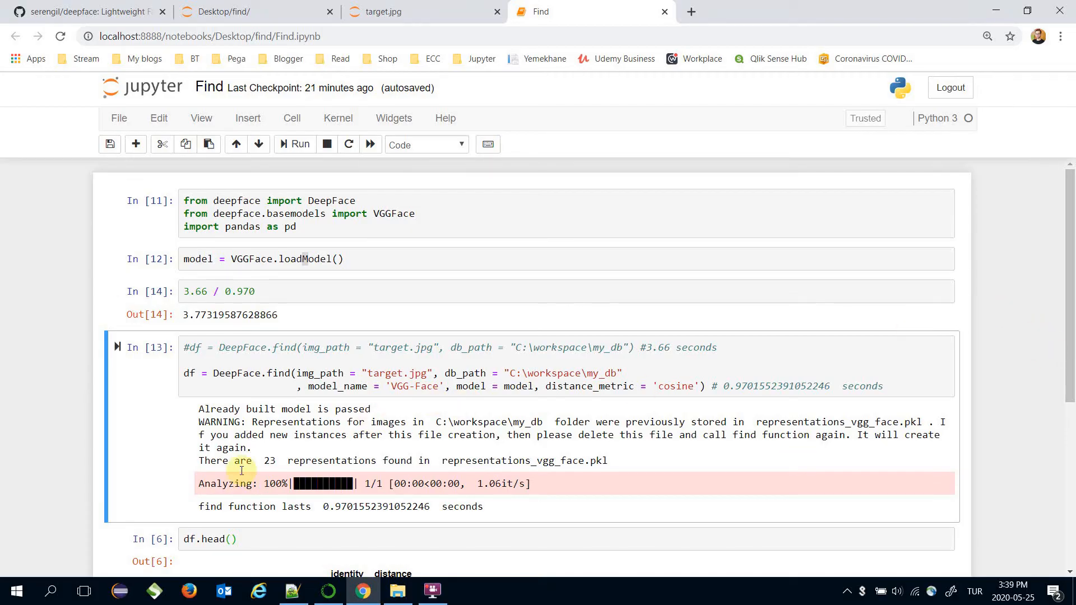
drag(263, 461, 374, 455)
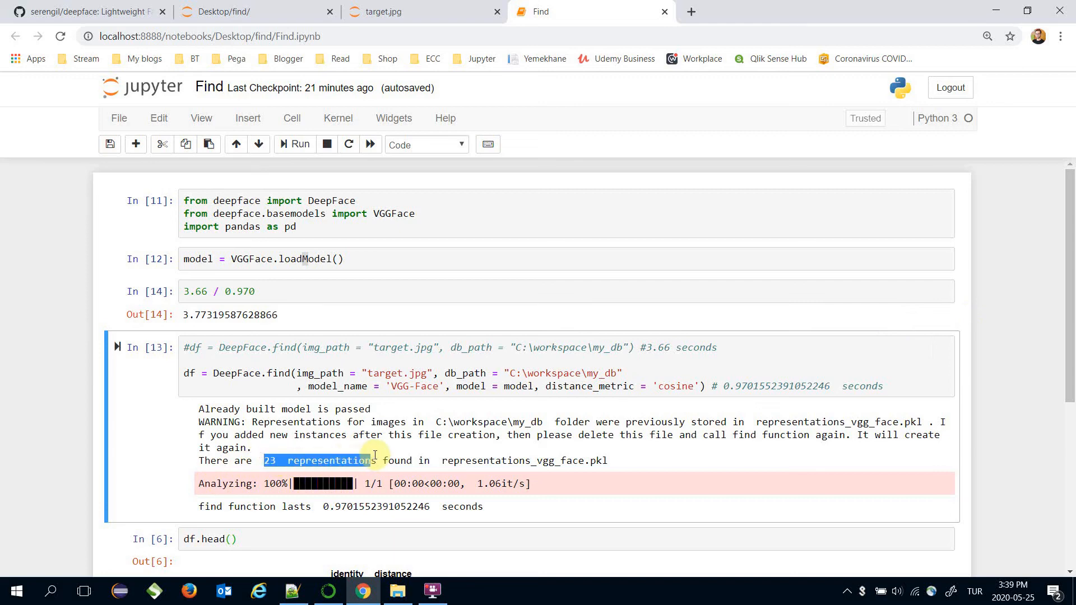